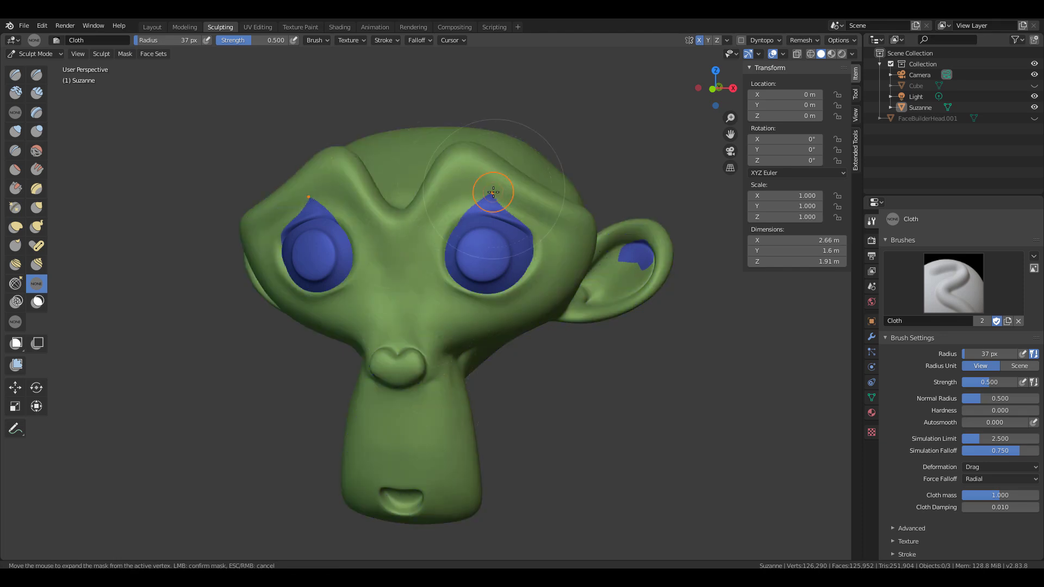
Confirm the mask expansion above the eye and try the Draw Face Sets brush on the Suzanne head.
left_click(493, 195)
left_click(15, 322)
left_click_drag(633, 269, 636, 255, "ctrl")
middle_click_drag(427, 407, 418, 403)
key("ctrl+shift+z")
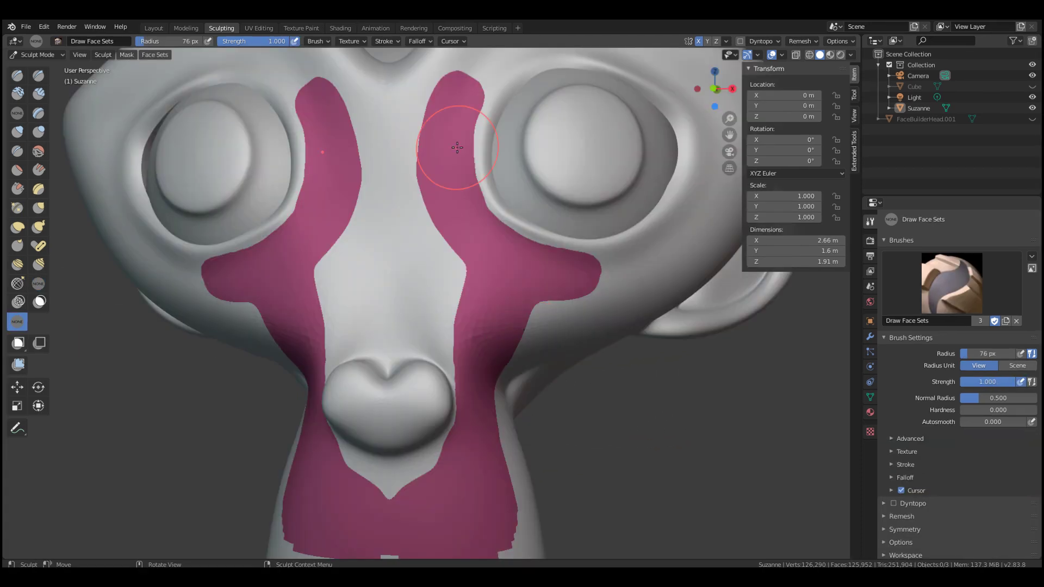
Isolate the face set painted on the Suzanne head.
key("h")
scroll(458, 147, "down", 4)
mouse_move(457, 147)
middle_mouse_down()
mouse_move(402, 157)
mouse_move(456, 163)
middle_mouse_up()
scroll(457, 271, "up", 4)
Try the Cloth brush on the face set around the eyes and muzzle, undoing an unwanted stroke.
left_click(38, 284)
mouse_move(491, 282)
left_mouse_down()
mouse_move(491, 246)
mouse_move(435, 305)
left_mouse_up()
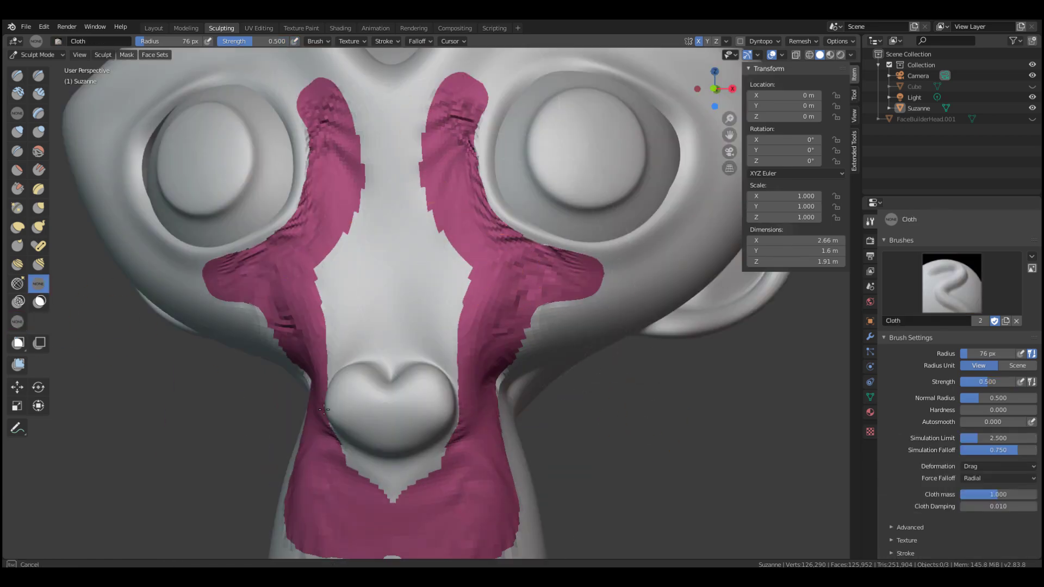
scroll(616, 399, "down", 5)
mouse_move(734, 136)
middle_mouse_down()
mouse_move(685, 131)
mouse_move(728, 133)
middle_mouse_up()
scroll(536, 249, "up", 4)
key("ctrl+z")
left_click_drag(484, 304, 426, 373)
middle_click_drag(653, 323, 569, 302)
scroll(547, 304, "down", 5)
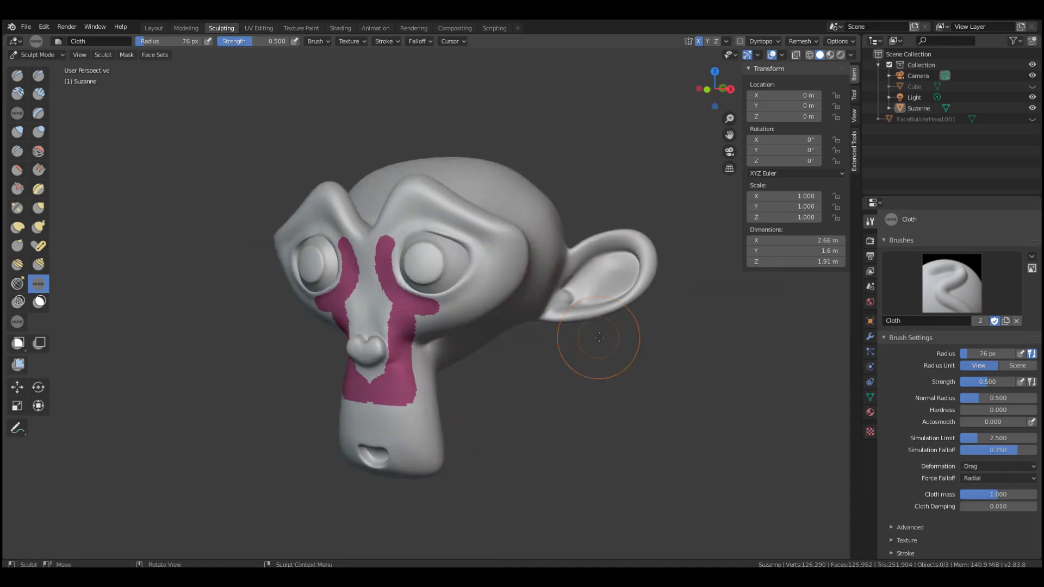
middle_click_drag(599, 343, 630, 201)
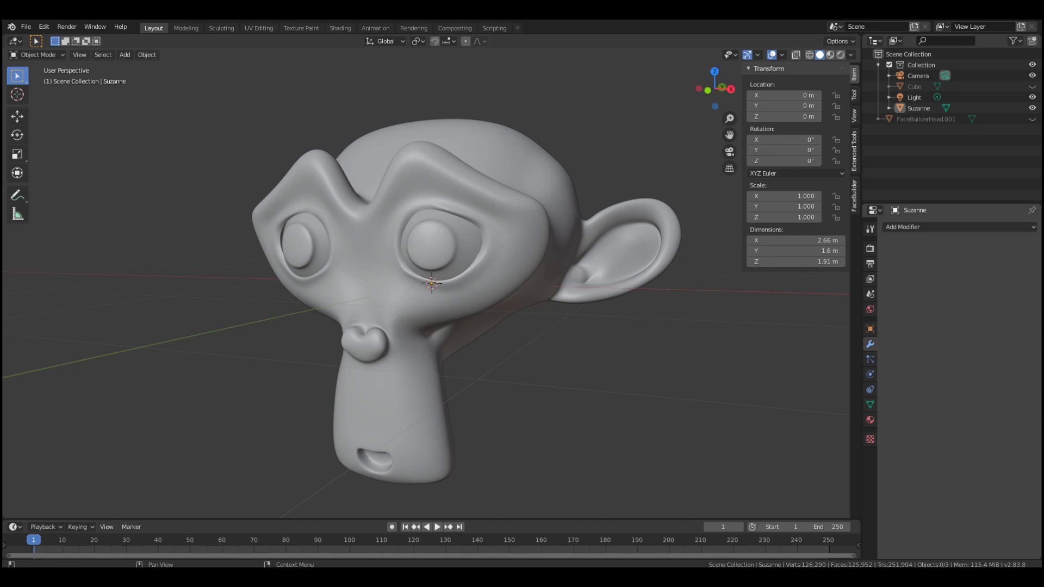
Switch to the Sculpting workspace for the Suzanne head and use the Draw Face Sets brush.
middle_click_drag(572, 342, 609, 354)
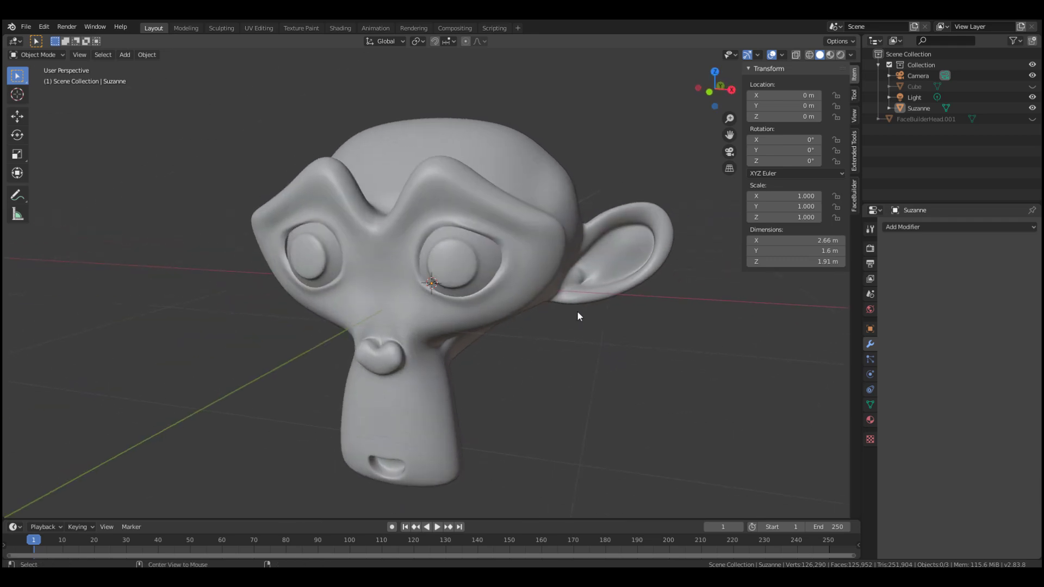
middle_click_drag(576, 311, 551, 371, "alt")
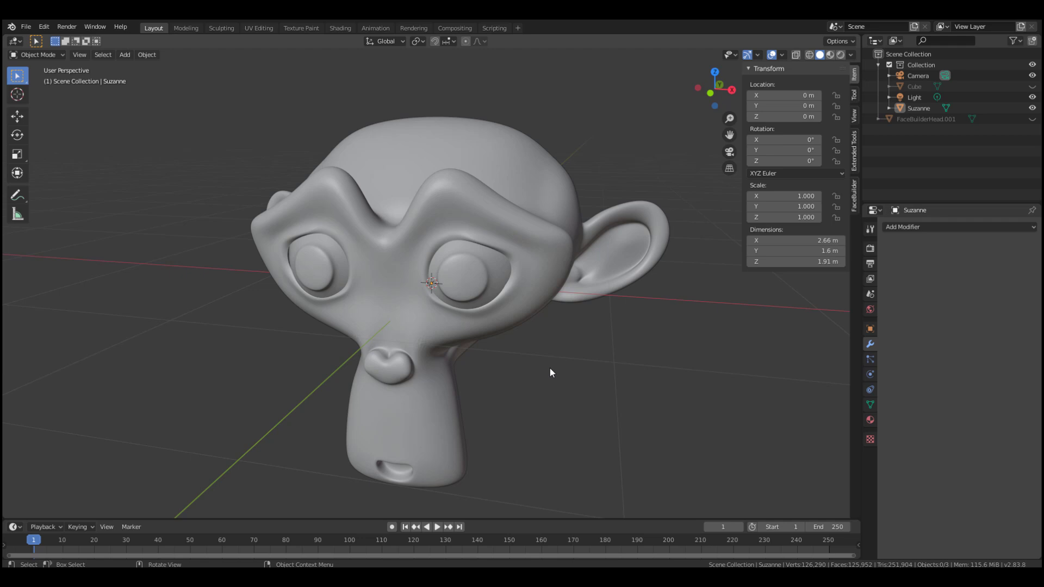
left_click(222, 29)
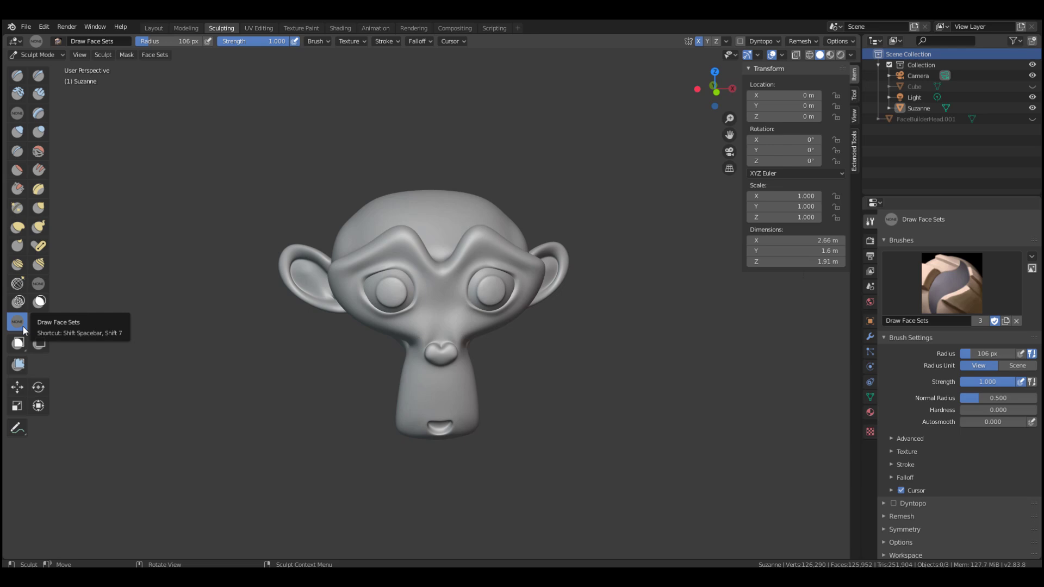
Paint mirrored face sets beneath both eyes and a second pair along the sides of the nose bridge.
middle_click_drag(571, 319, 529, 319)
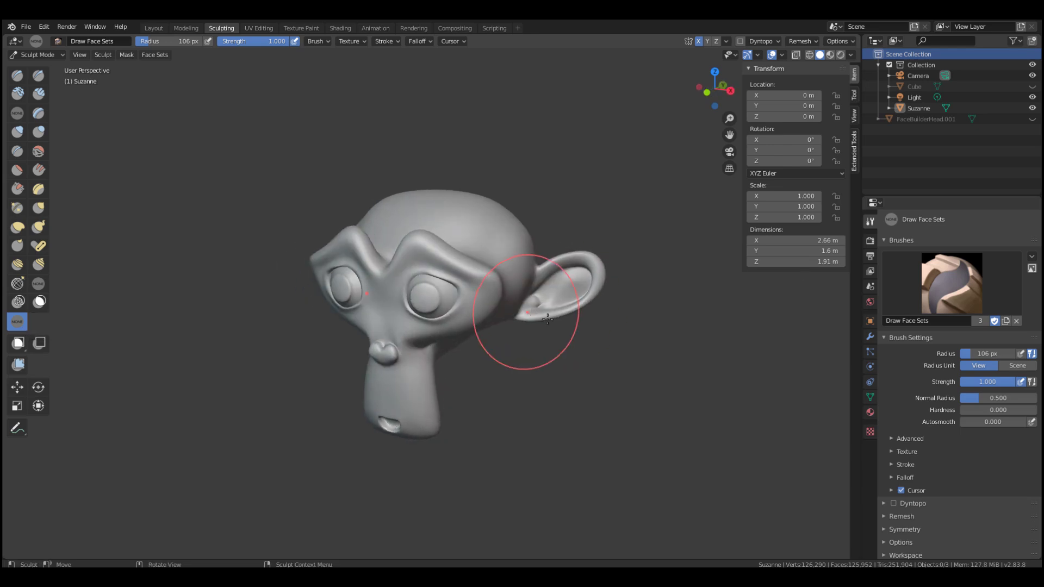
mouse_move(598, 302)
middle_mouse_down()
mouse_move(582, 331)
mouse_move(603, 316)
mouse_move(641, 326)
middle_mouse_up()
scroll(558, 305, "up", 3)
key("KP_1")
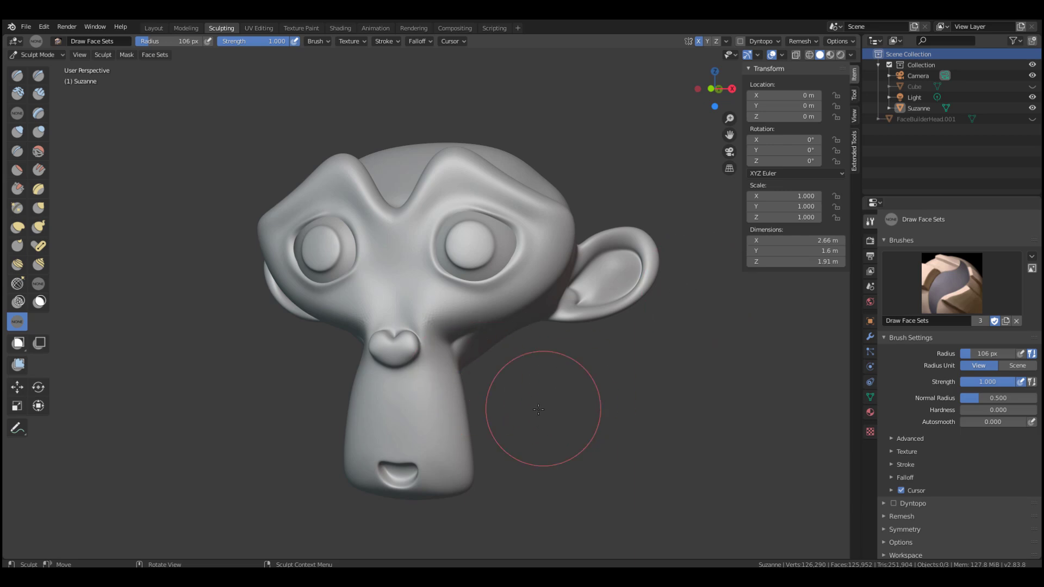
scroll(522, 406, "up", 4)
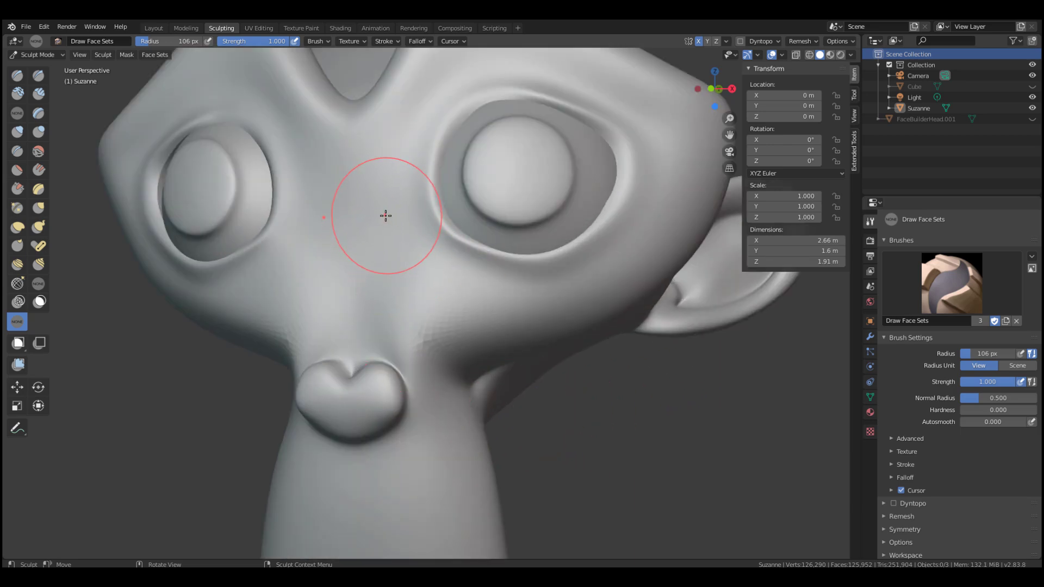
mouse_move(387, 211)
left_mouse_down()
mouse_move(394, 240)
mouse_move(434, 283)
mouse_move(505, 300)
left_mouse_up()
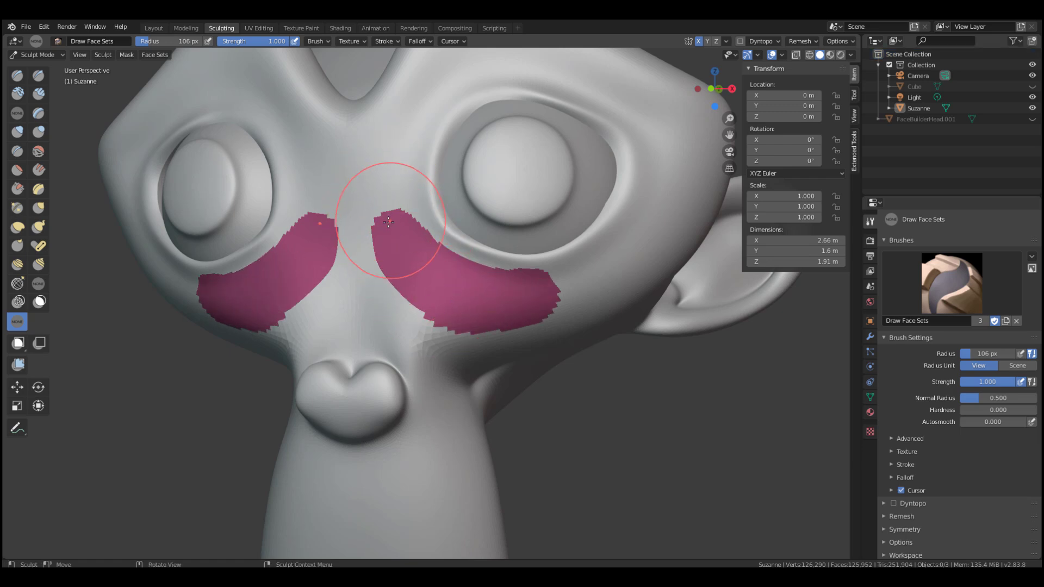
mouse_move(392, 228)
left_mouse_down()
mouse_move(396, 152)
mouse_move(392, 220)
mouse_move(402, 261)
left_mouse_up()
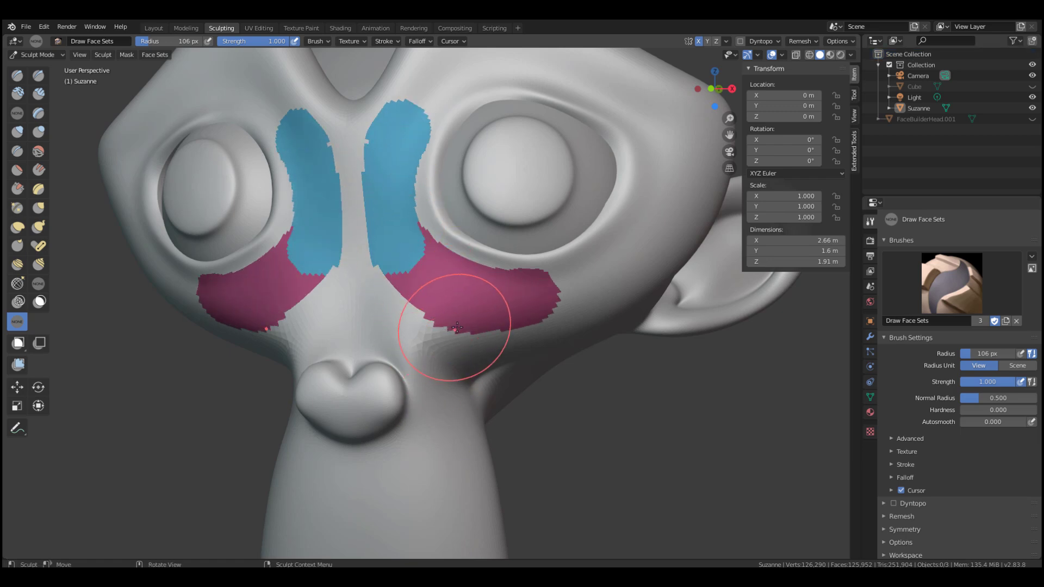
Paint a third mirrored face set down the muzzle sides and up the center of the nose bridge.
left_click_drag(459, 326, 442, 503)
mouse_move(455, 381)
left_mouse_down()
mouse_move(380, 295)
mouse_move(370, 215)
left_mouse_up()
mouse_move(385, 134)
left_mouse_down("shift")
mouse_move(377, 195)
mouse_move(402, 216)
left_mouse_up("shift")
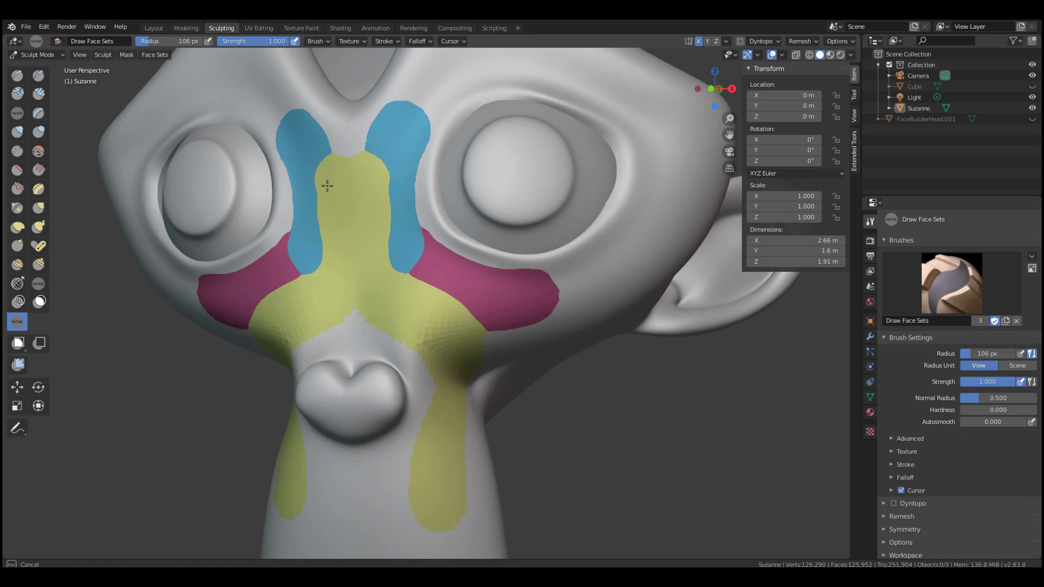
Paint another face set over the heart-shaped nose and the surface around it.
mouse_move(478, 304)
middle_mouse_down()
mouse_move(571, 348)
mouse_move(660, 363)
mouse_move(631, 363)
middle_mouse_up()
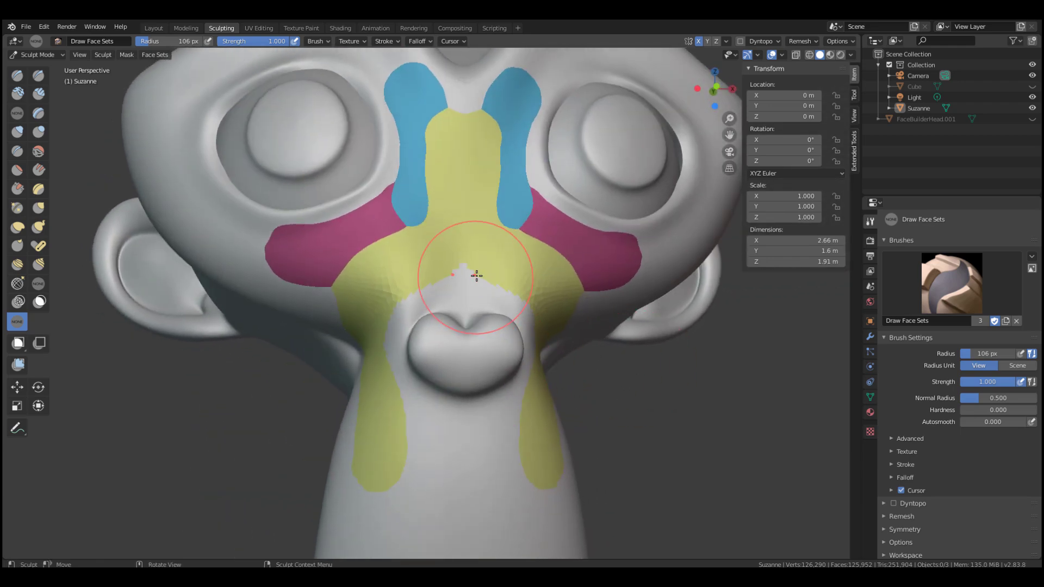
mouse_move(475, 275)
left_mouse_down("shift")
mouse_move(425, 276)
mouse_move(478, 273)
mouse_move(466, 299)
mouse_move(467, 288)
mouse_move(531, 360)
mouse_move(467, 424)
mouse_move(490, 412)
left_mouse_up("shift")
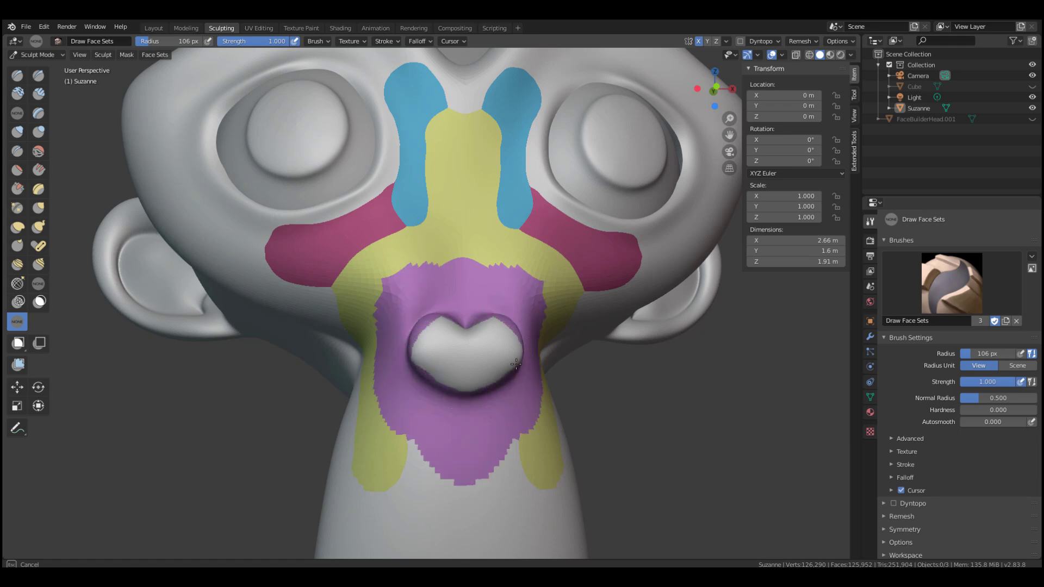
left_click_drag(516, 364, 472, 392)
left_click_drag(476, 355, 415, 267)
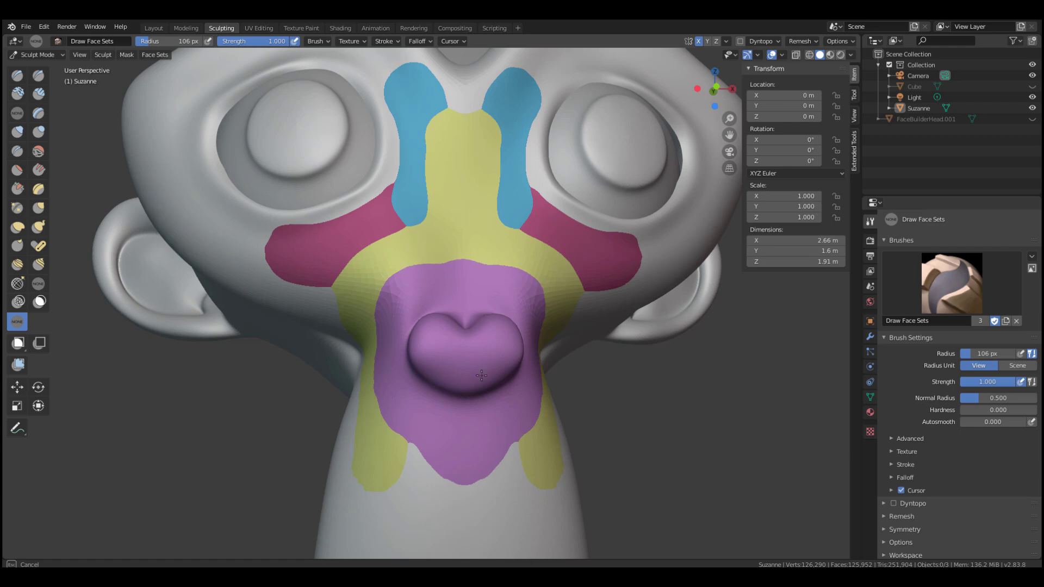
Undo all the face set strokes painted on the face.
key("KP_3")
middle_click_drag(616, 410, 696, 418)
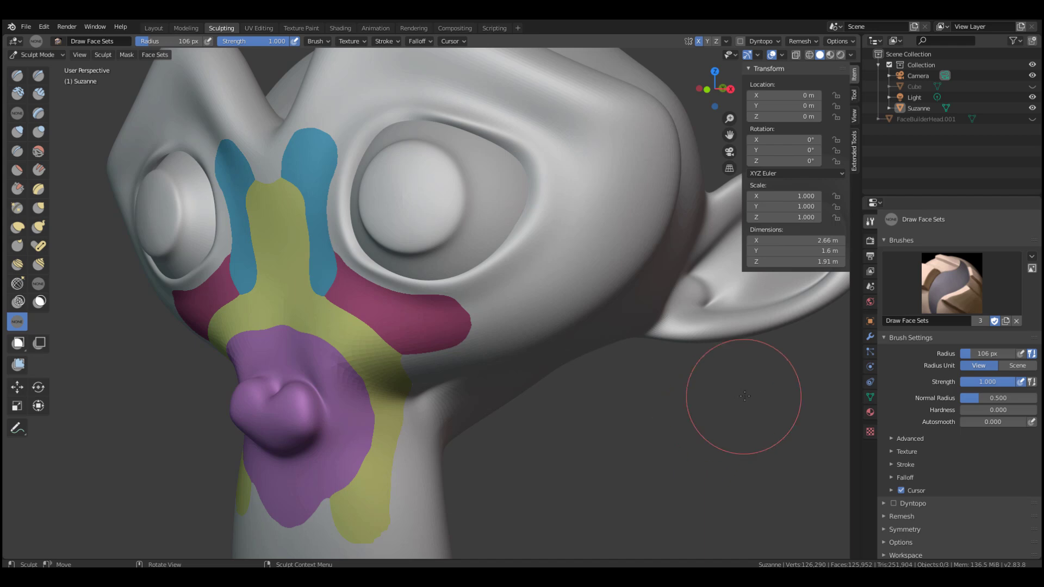
scroll(745, 396, "down", 4)
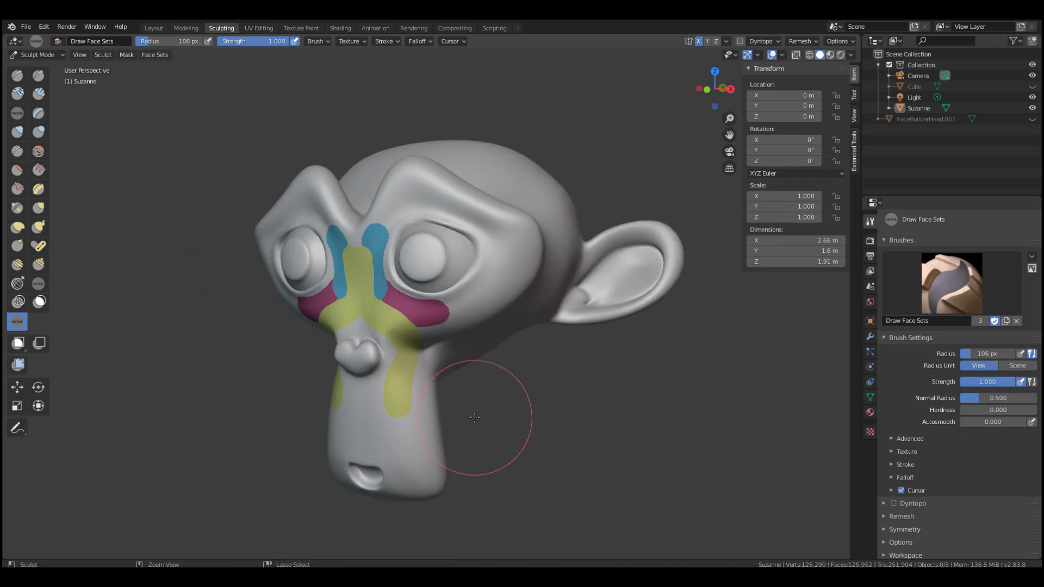
key("ctrl+z")
key("ctrl+z")
key("ctrl+z")
key("KP_1")
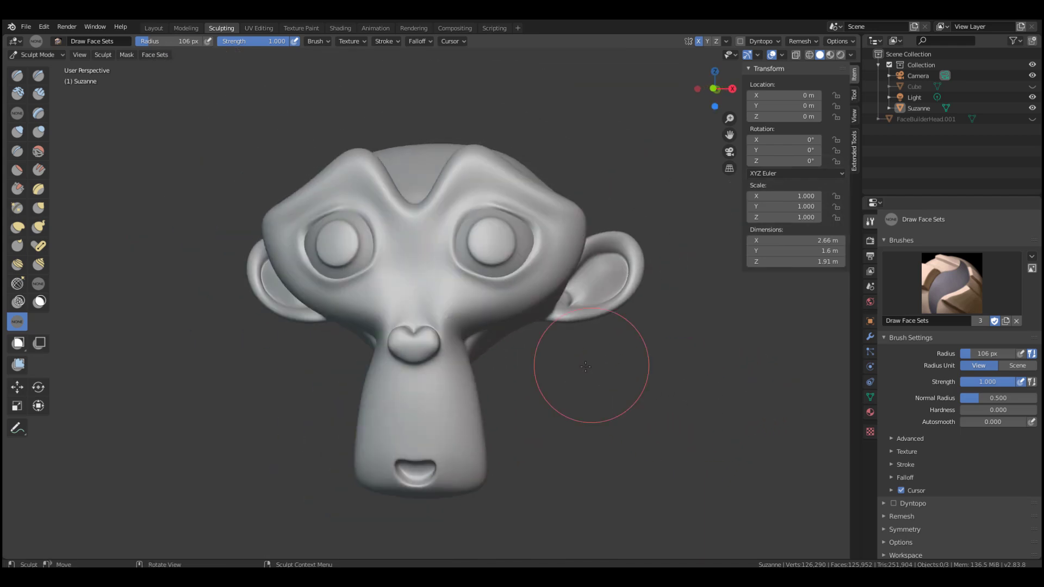
Set the brush radius to 76 px and paint one mirrored face set beside the nose bridge and beneath both eyes.
scroll(562, 288, "up", 5)
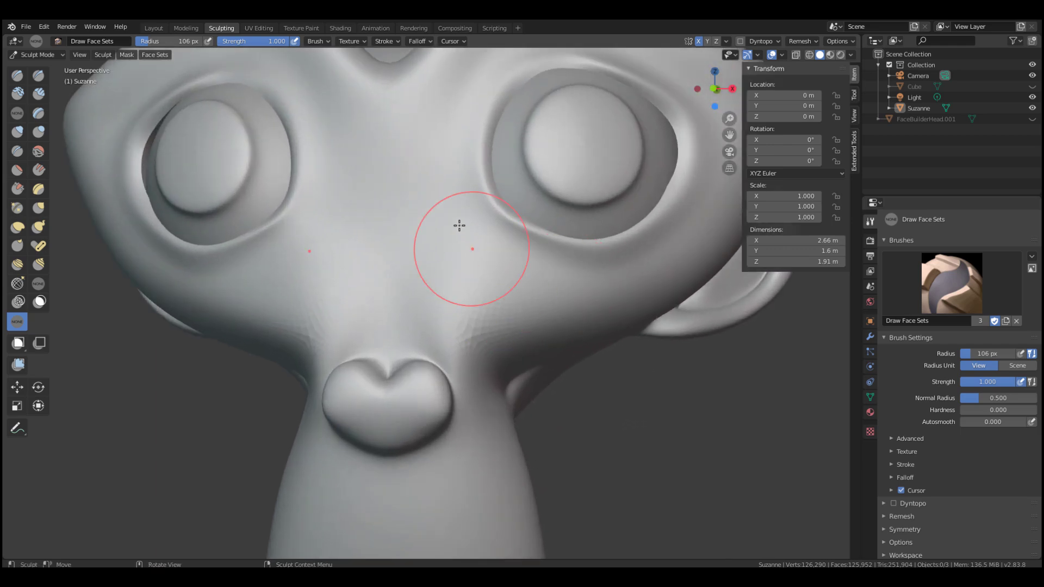
key("f")
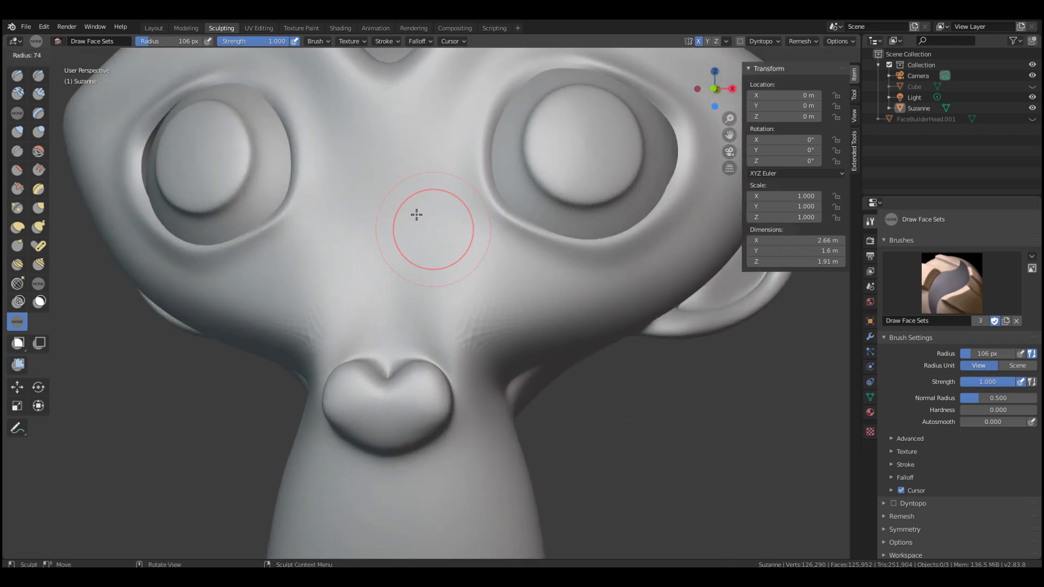
left_click(416, 215)
mouse_move(436, 158)
left_mouse_down()
mouse_move(452, 205)
mouse_move(503, 256)
mouse_move(576, 273)
left_mouse_up()
left_click_drag(447, 173, 462, 79)
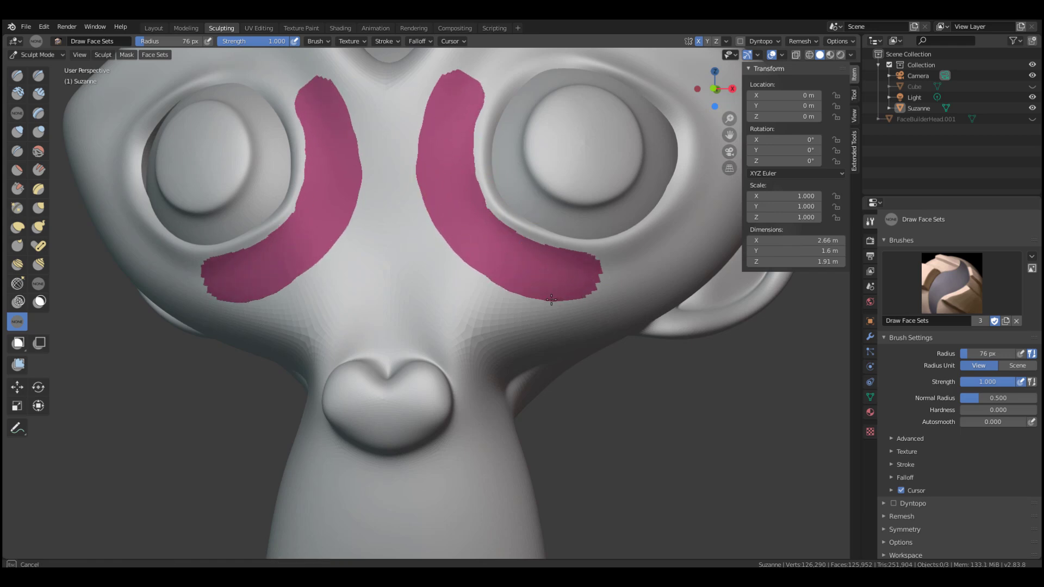
left_click_drag(458, 124, 459, 131)
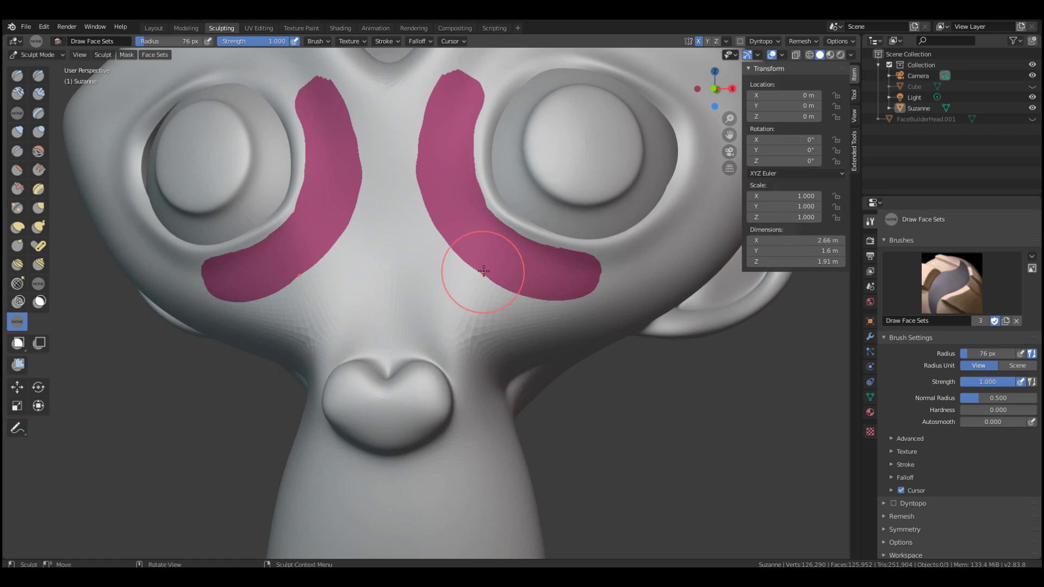
Extend the existing face set down both sides of the nose and across the upper muzzle.
left_click_drag(484, 270, 467, 405)
key("ctrl+z")
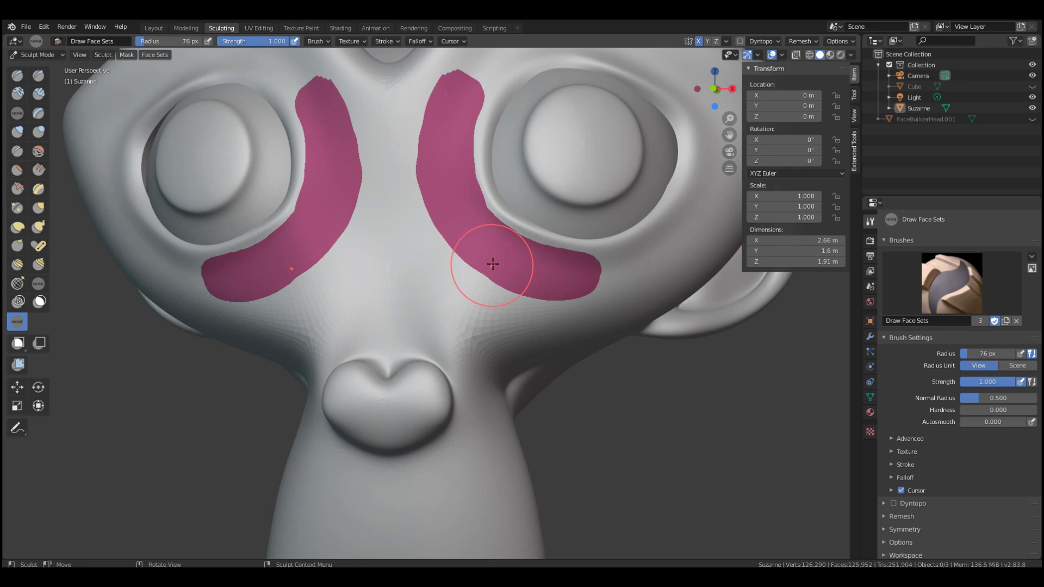
mouse_move(489, 261)
left_mouse_down()
mouse_move(474, 359)
mouse_move(489, 479)
mouse_move(489, 463)
left_mouse_up()
left_click_drag(481, 383, 500, 306)
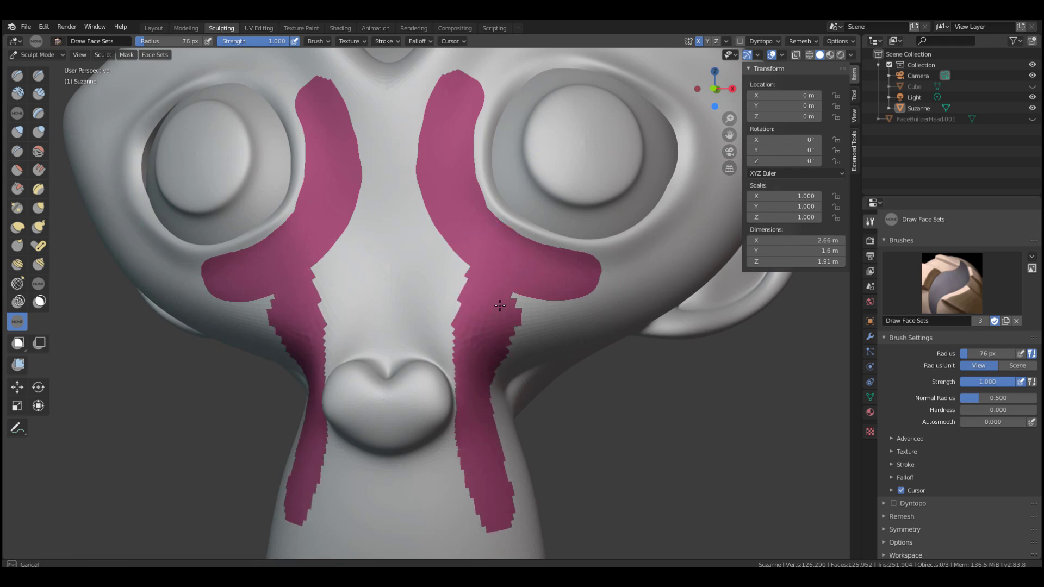
mouse_move(495, 487)
left_mouse_down()
mouse_move(481, 541)
mouse_move(429, 525)
mouse_move(459, 466)
mouse_move(468, 334)
left_mouse_up()
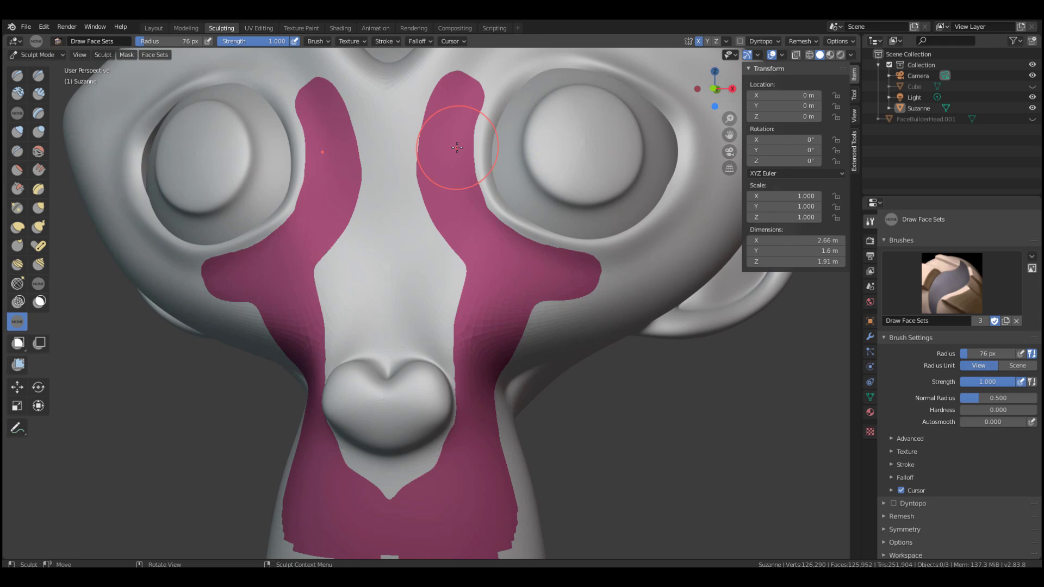
Isolate the painted face set and switch to the Cloth brush.
key("h")
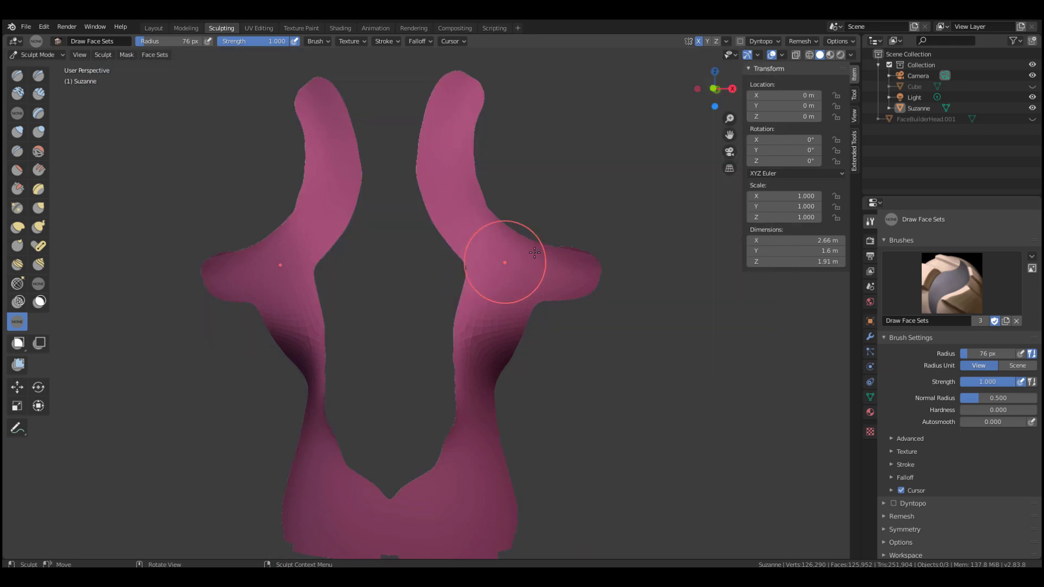
middle_click_drag(506, 261, 608, 202)
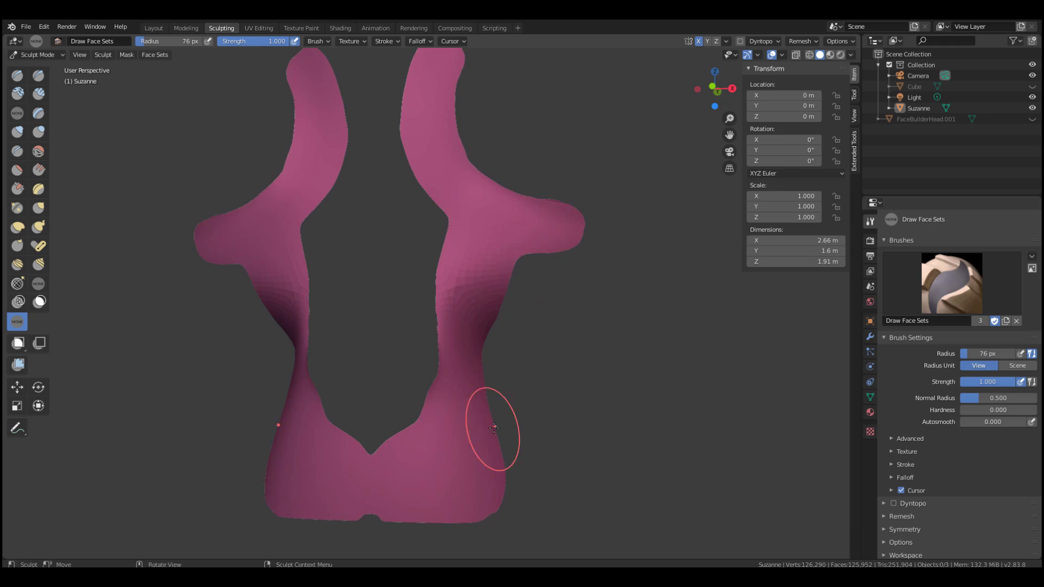
left_click(36, 283)
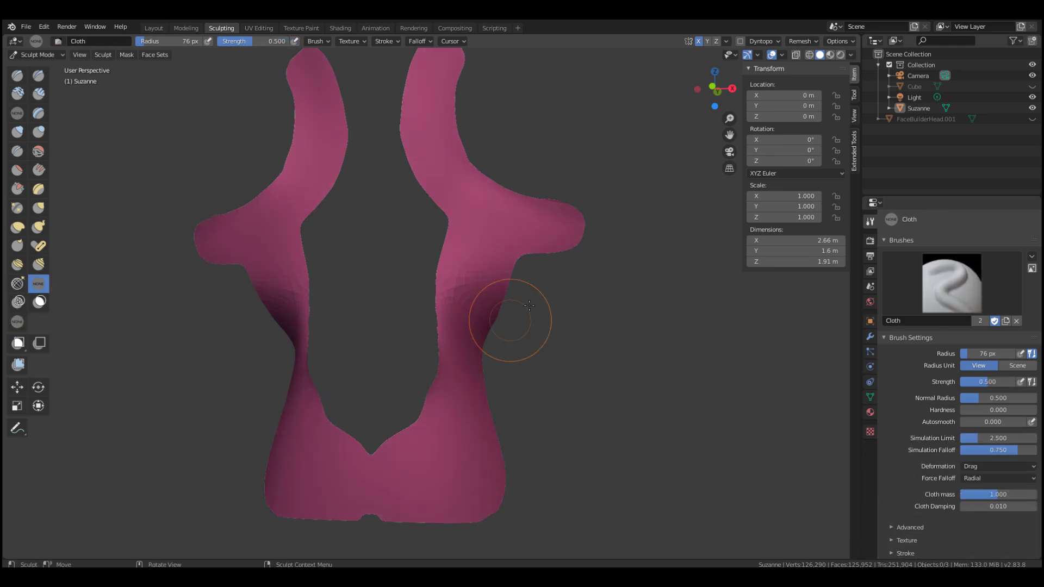
Sculpt cloth wrinkles over the isolated face set, from the eye strips down to the muzzle.
mouse_move(529, 306)
left_mouse_down()
mouse_move(489, 214)
mouse_move(462, 451)
mouse_move(469, 332)
left_mouse_up()
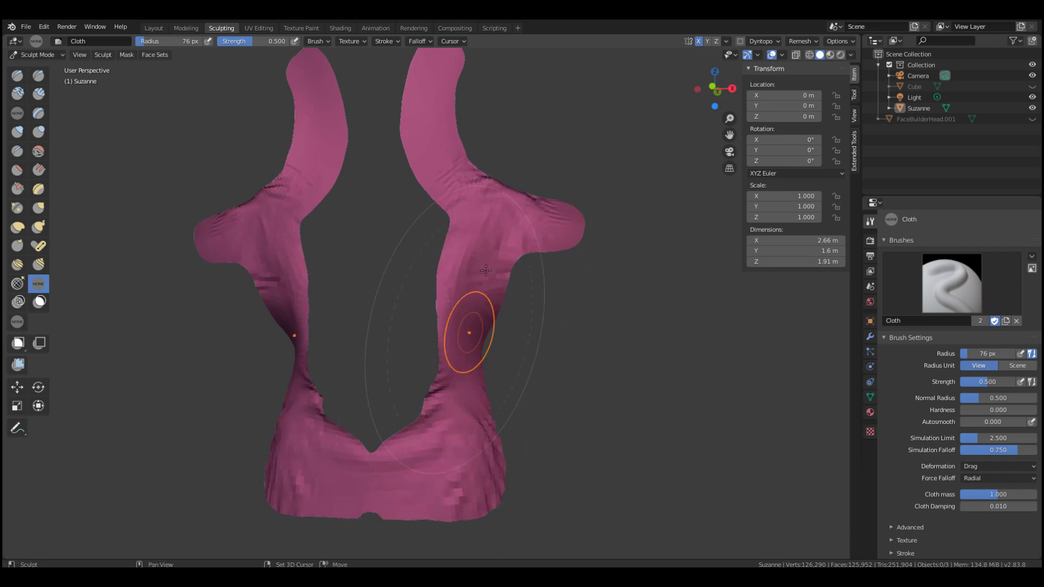
left_click_drag(489, 235, 463, 180)
mouse_move(437, 141)
left_mouse_down()
mouse_move(443, 116)
mouse_move(455, 168)
left_mouse_up()
mouse_move(461, 190)
left_mouse_down()
mouse_move(499, 256)
mouse_move(477, 361)
left_mouse_up()
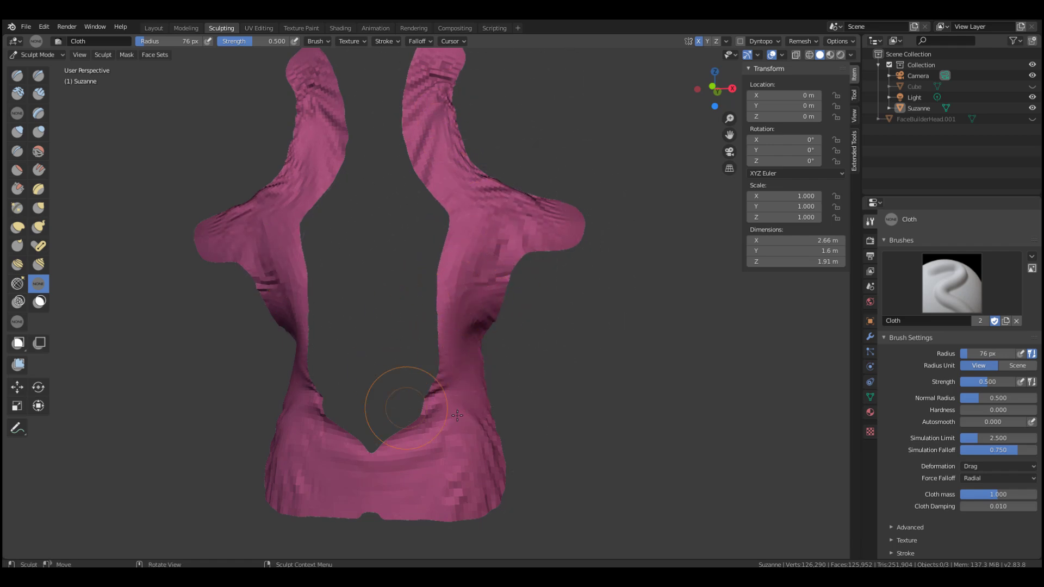
mouse_move(402, 403)
middle_mouse_down()
mouse_move(414, 406)
mouse_move(407, 387)
middle_mouse_up()
middle_click_drag(548, 276, 524, 303)
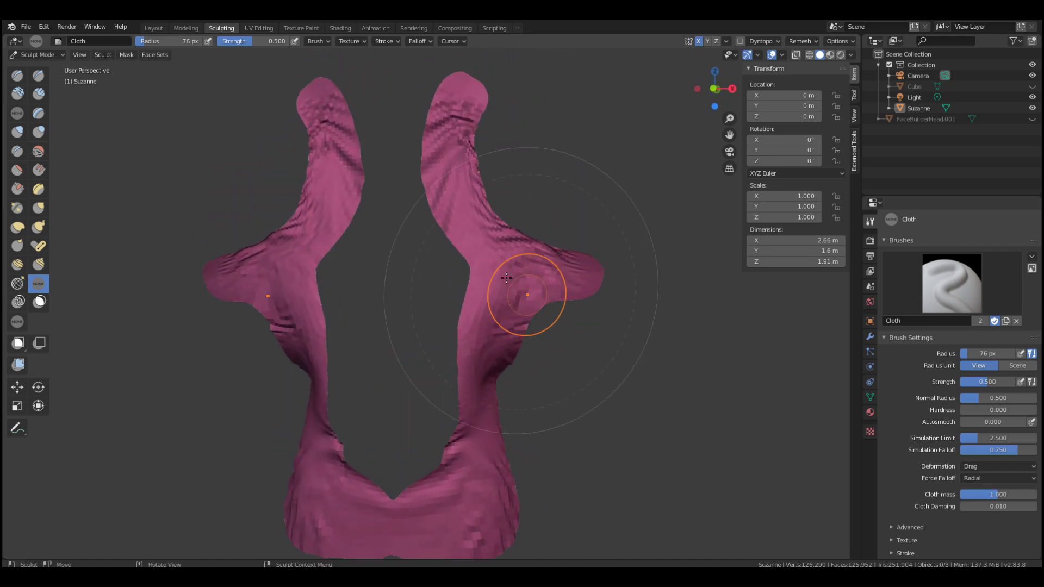
Reveal the rest of the head and smooth the wrinkled face set along the nose bridge and muzzle.
key("alt+h")
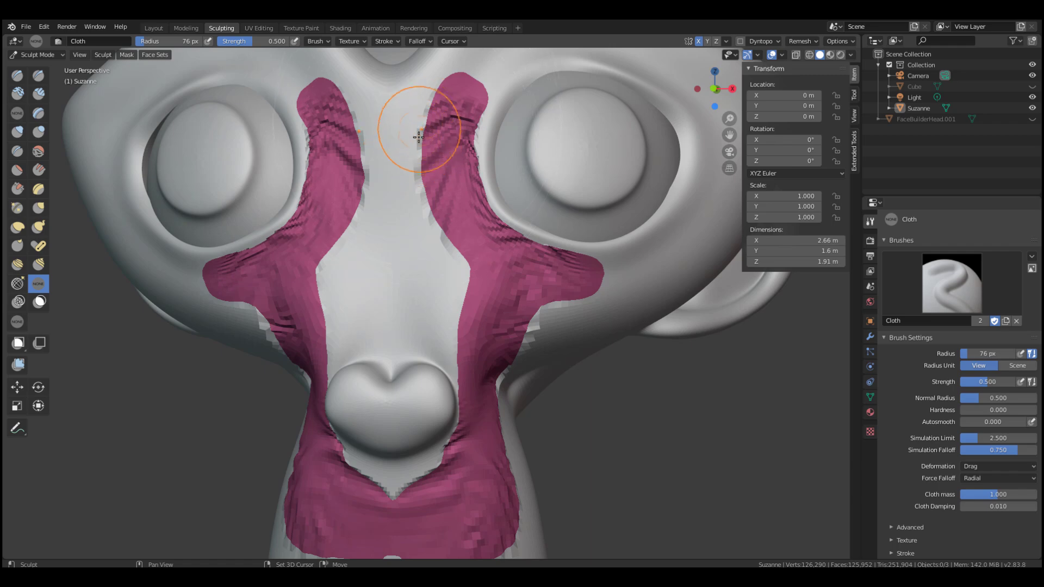
left_click_drag(419, 158, 434, 226, "shift")
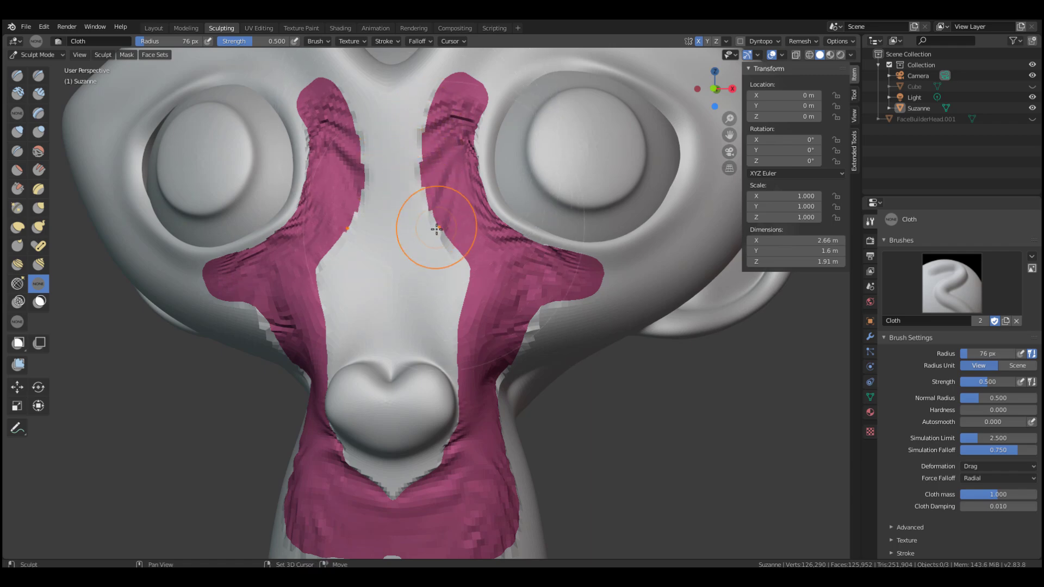
mouse_move(424, 144)
left_mouse_down("shift")
mouse_move(428, 187)
mouse_move(518, 345)
mouse_move(420, 475)
mouse_move(479, 427)
left_mouse_up("shift")
left_click_drag(528, 395, 668, 445)
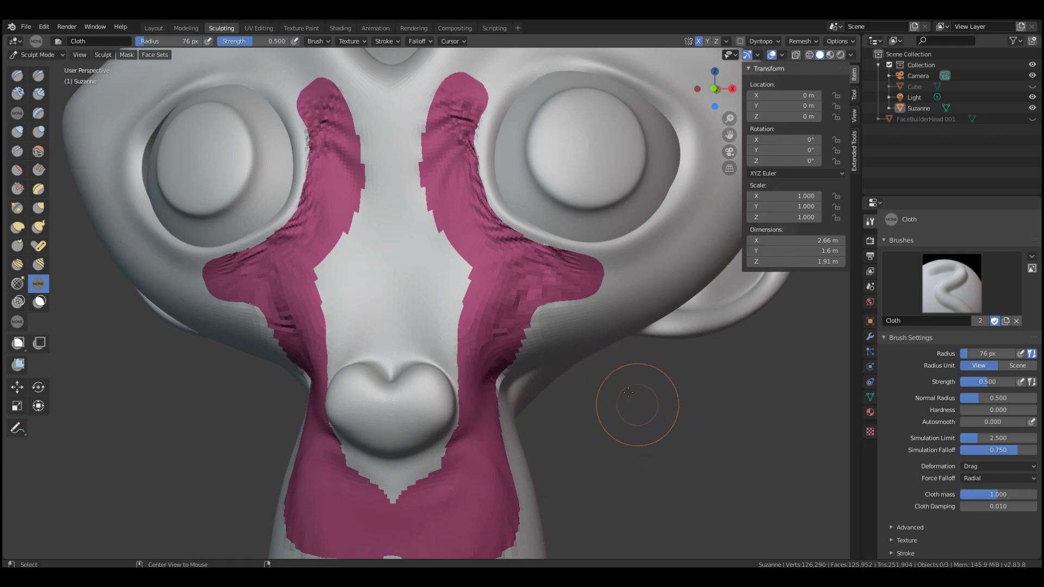
middle_click_drag(613, 396, 594, 373)
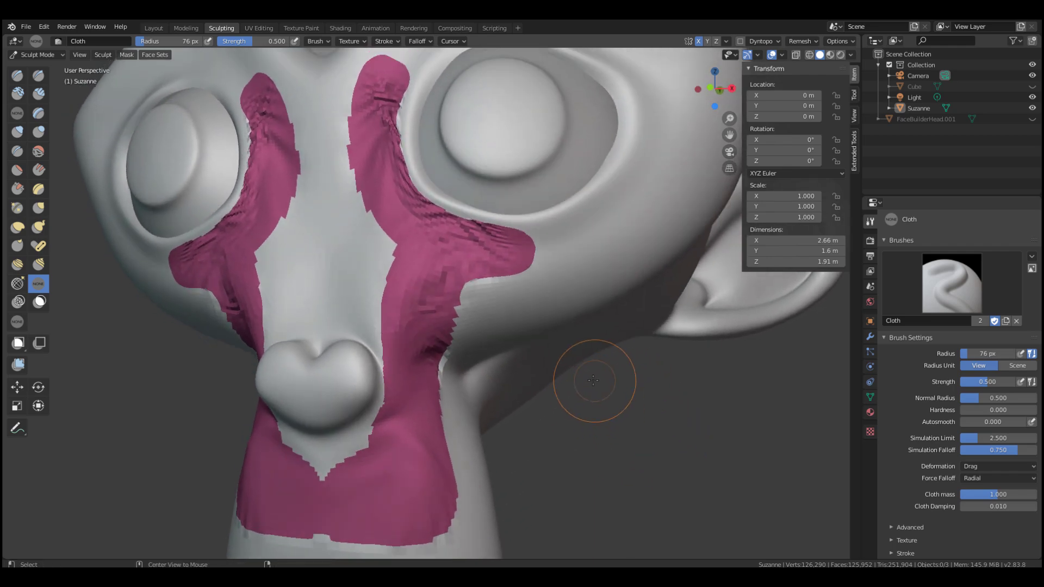
Undo the smoothing and cloth strokes on the painted face set until its surface is unwrinkled.
scroll(587, 337, "down", 5)
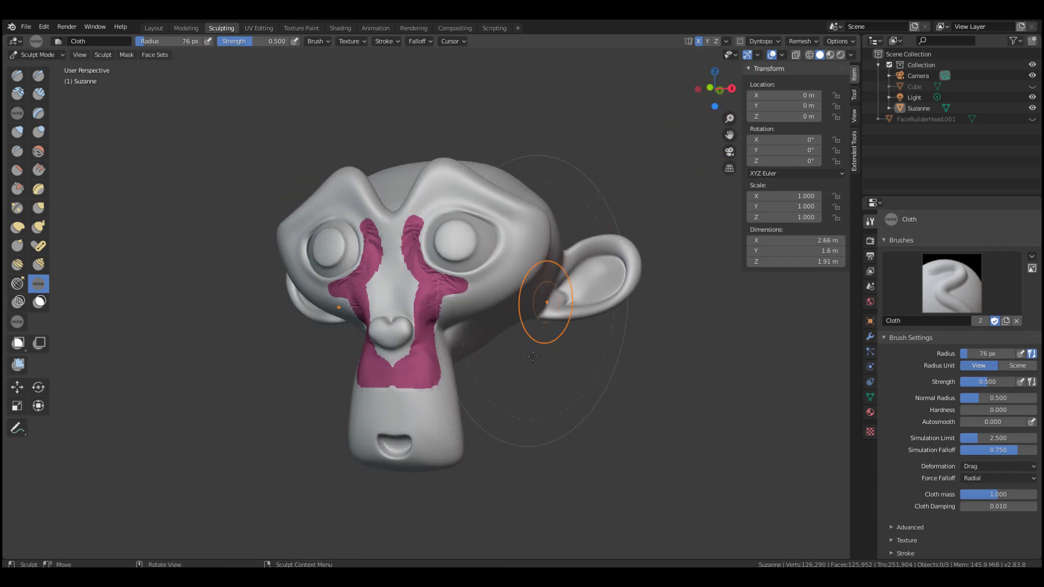
middle_click_drag(543, 315, 593, 380)
scroll(468, 291, "up", 4)
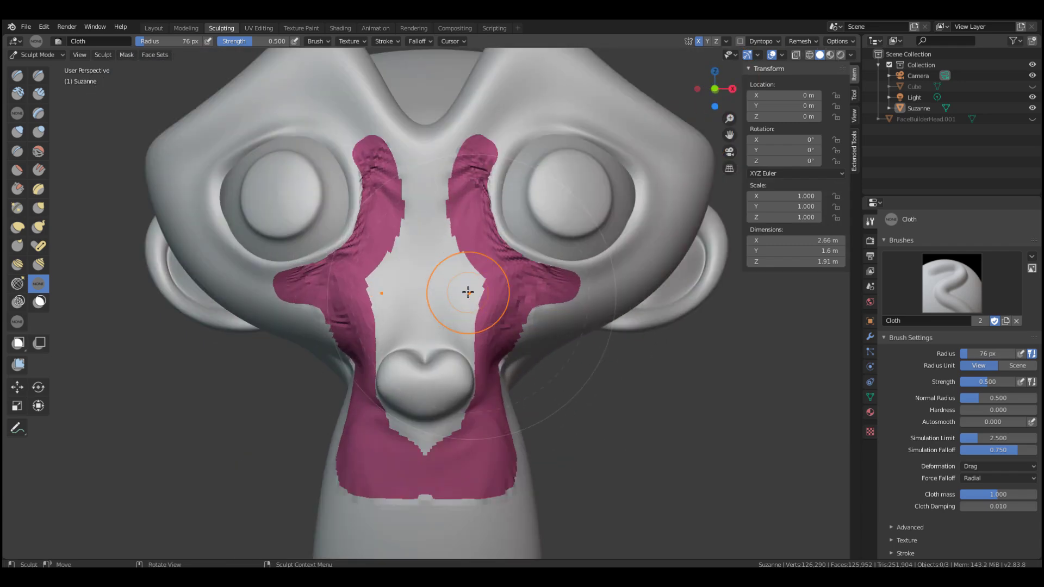
key("ctrl+z")
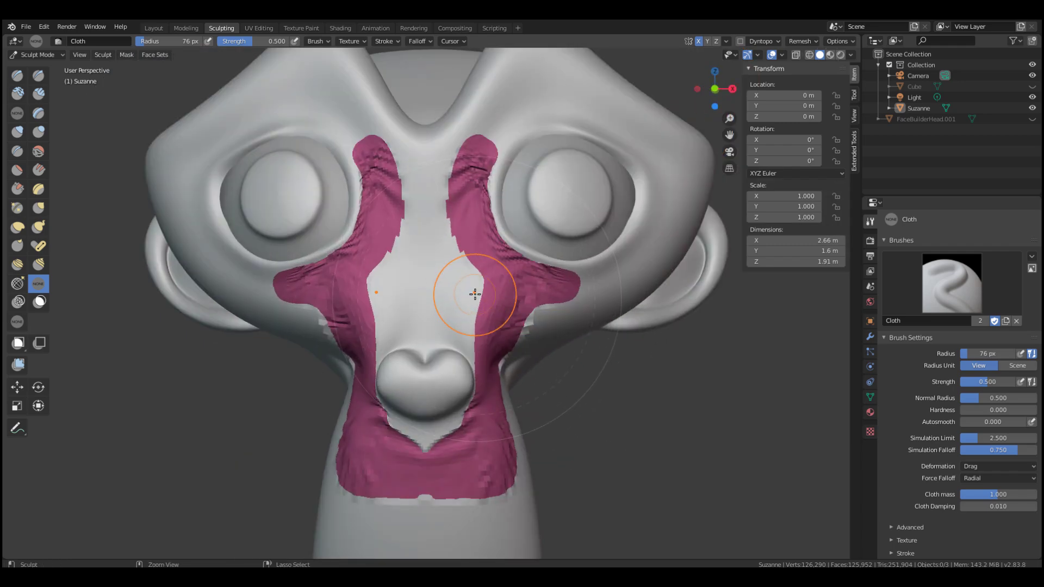
mouse_move(513, 245)
left_mouse_down("shift")
mouse_move(479, 175)
mouse_move(546, 350)
left_mouse_up("shift")
mouse_move(524, 401)
left_mouse_down()
mouse_move(451, 479)
mouse_move(499, 156)
left_mouse_up()
left_click_drag(430, 372, 543, 345)
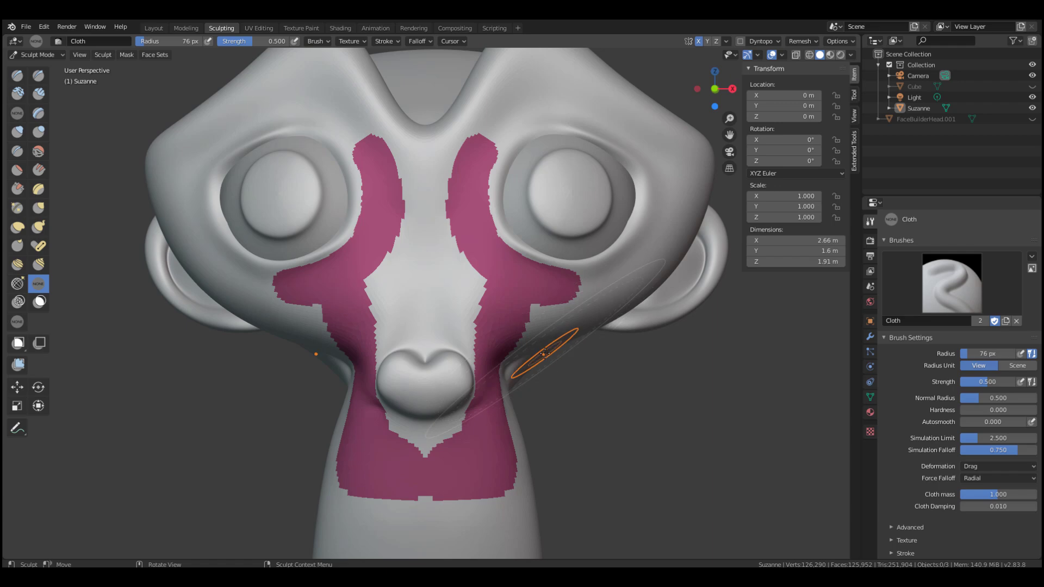
mouse_move(645, 256)
middle_mouse_down()
mouse_move(685, 282)
mouse_move(611, 316)
mouse_move(631, 287)
middle_mouse_up()
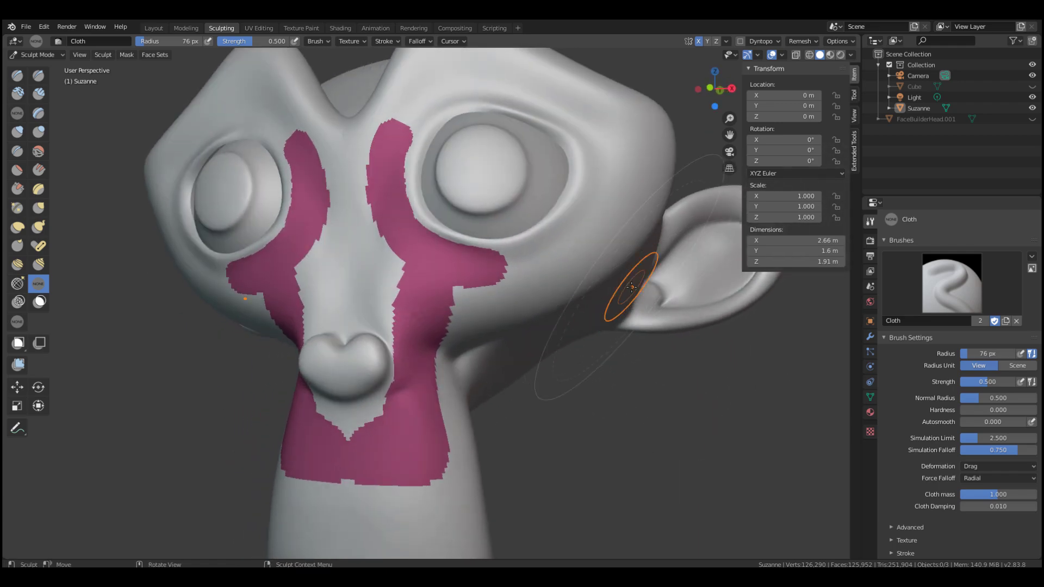
scroll(611, 297, "down", 5)
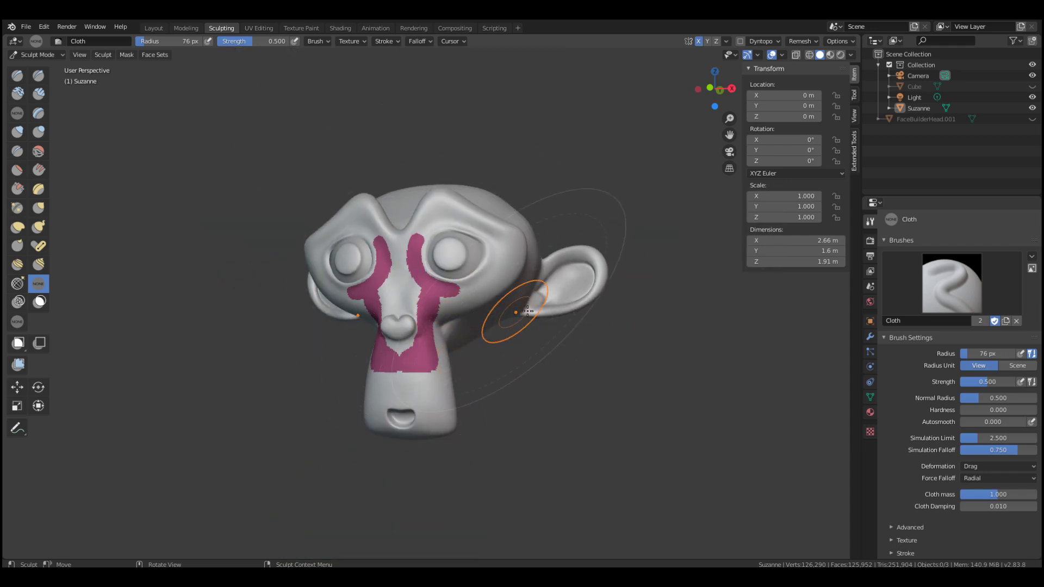
middle_click_drag(585, 344, 567, 346)
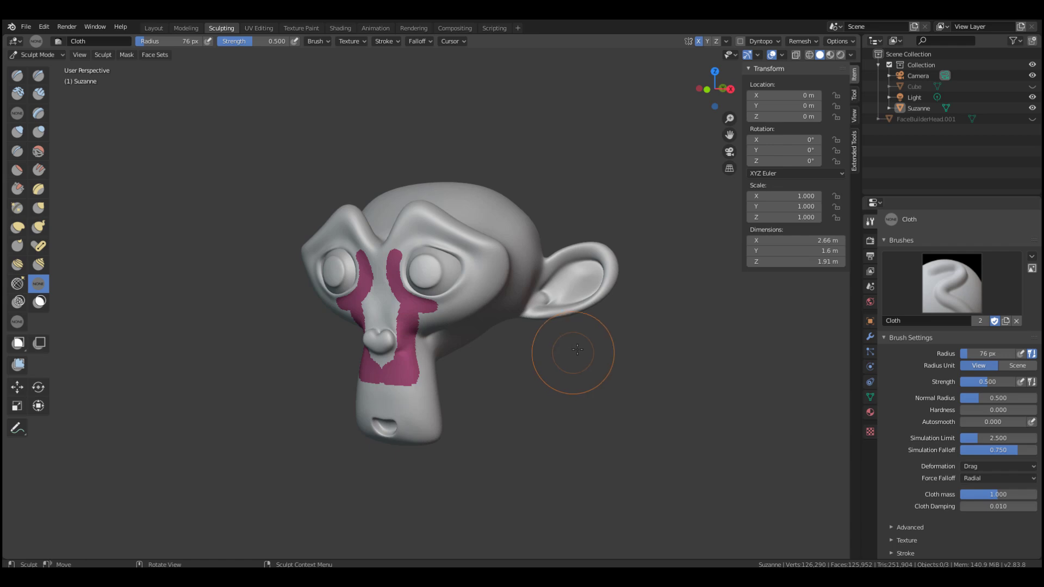
scroll(611, 351, "up", 4)
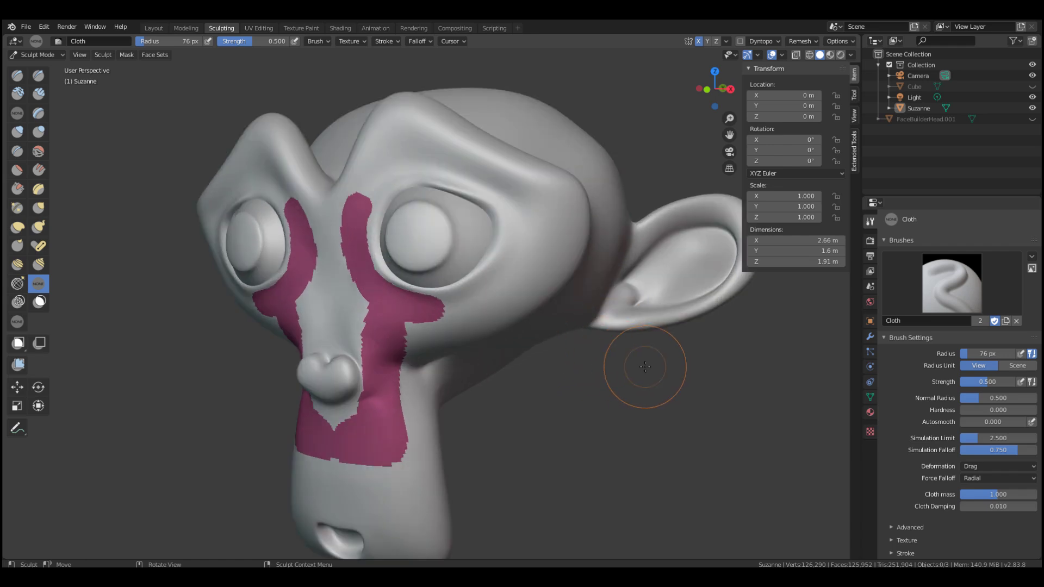
scroll(644, 367, "down", 1)
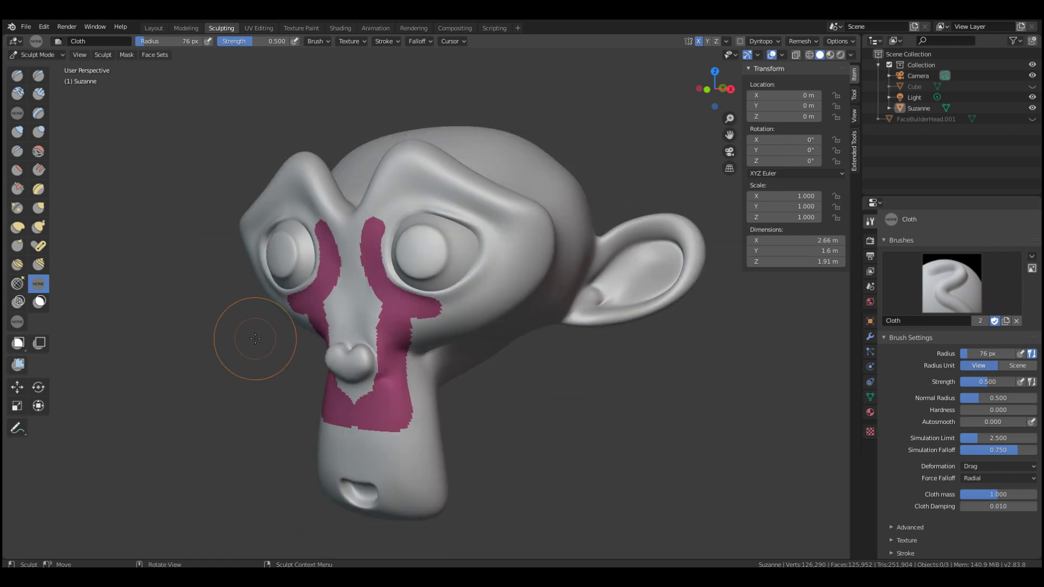
Mask both of Suzanne's ears and create a face set from the masked area.
mouse_move(682, 205)
left_mouse_down()
mouse_move(610, 252)
mouse_move(640, 349)
left_mouse_up()
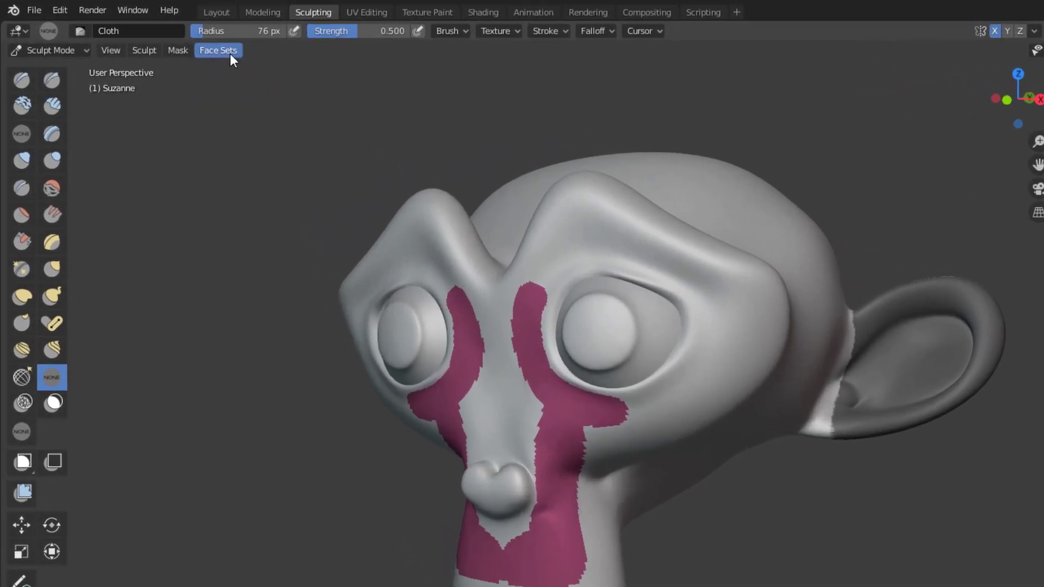
left_click(160, 55)
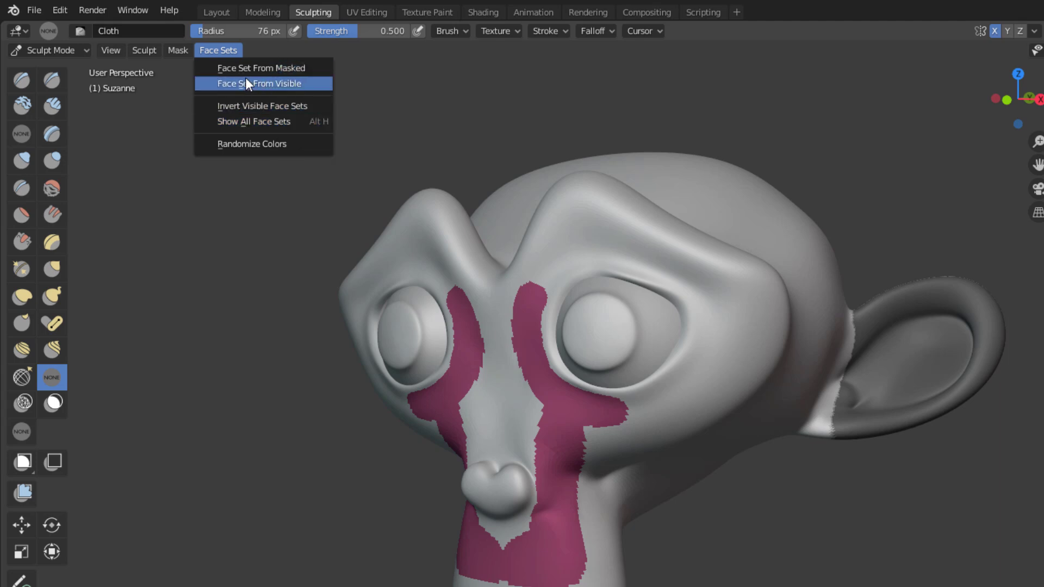
left_click(283, 70)
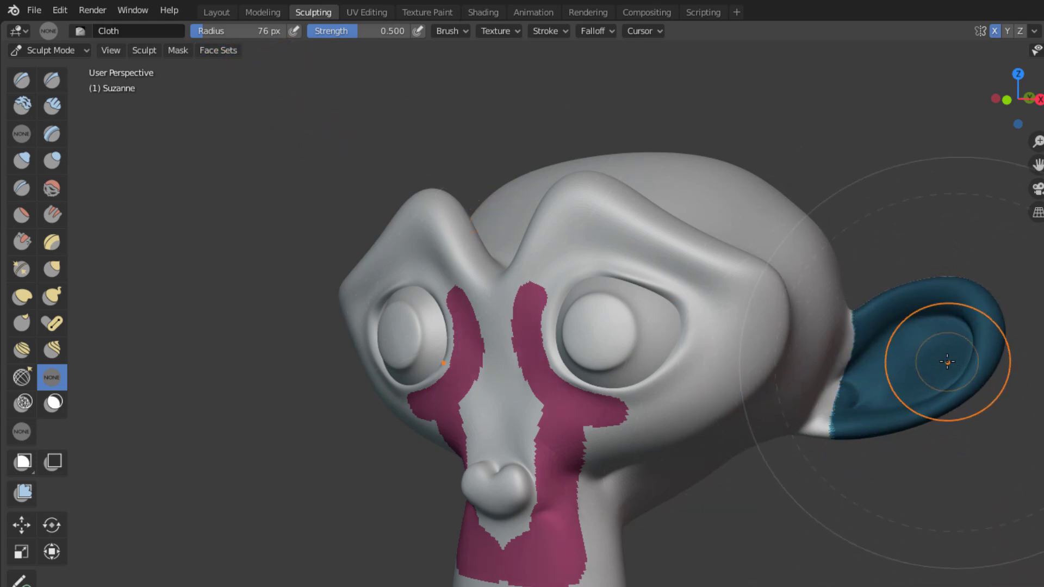
Isolate the ear face set to check it and bring the rest of the head back.
key("shift+h")
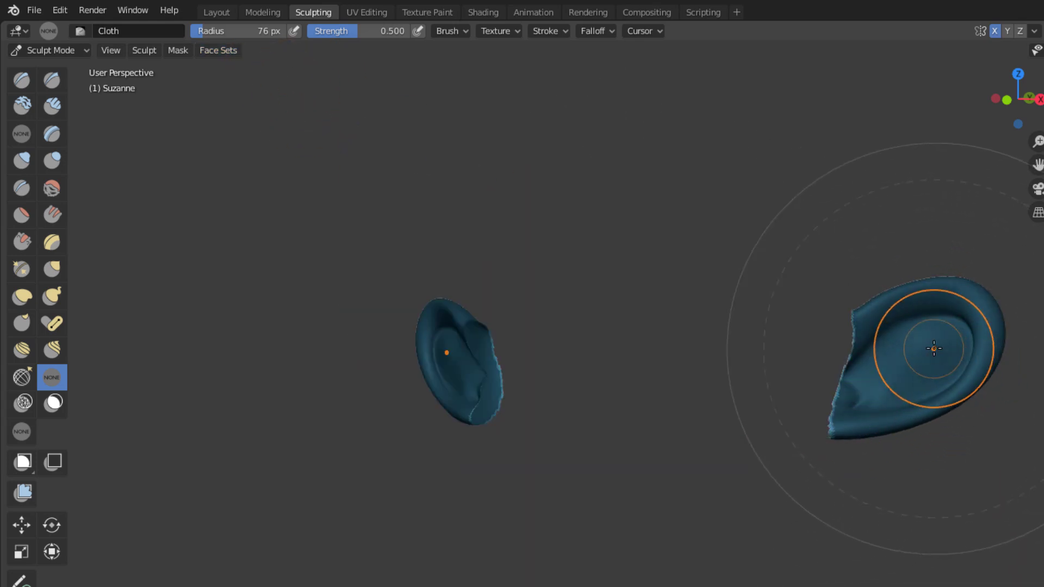
key("shift+h")
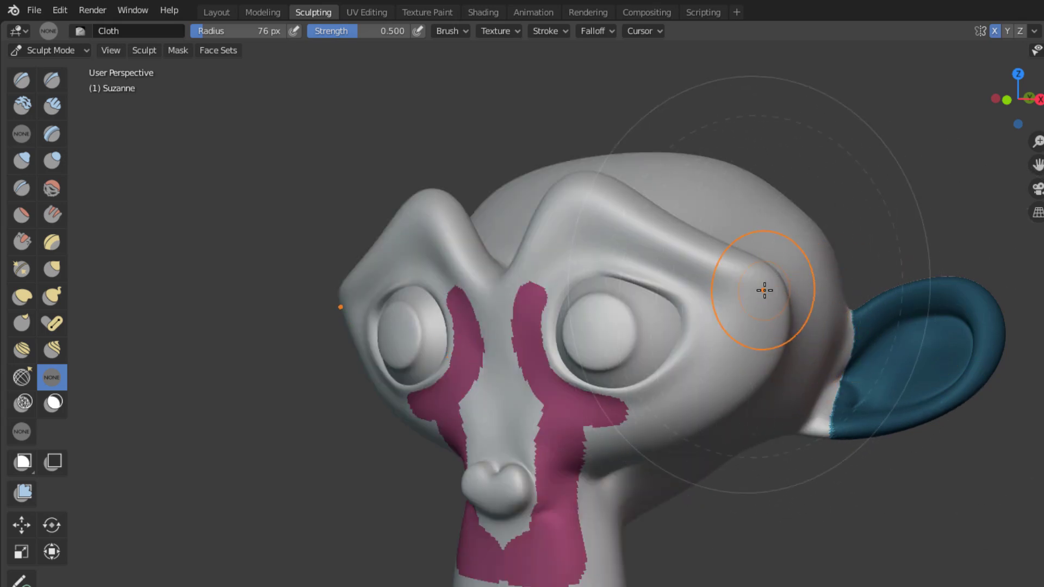
Isolate the remaining uncolored part of the head and create a face set from the visible geometry.
key("shift+h")
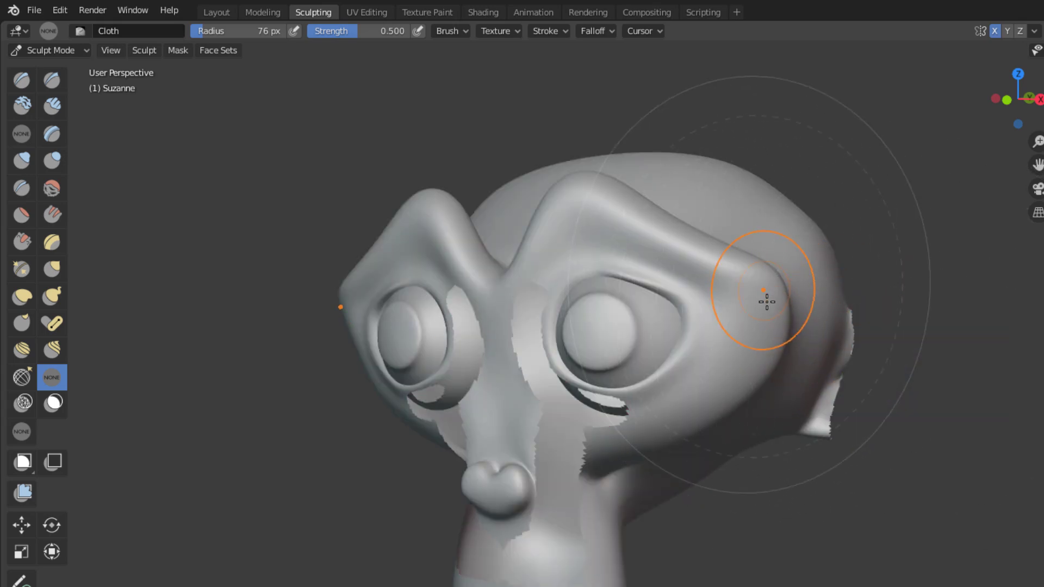
left_click(214, 50)
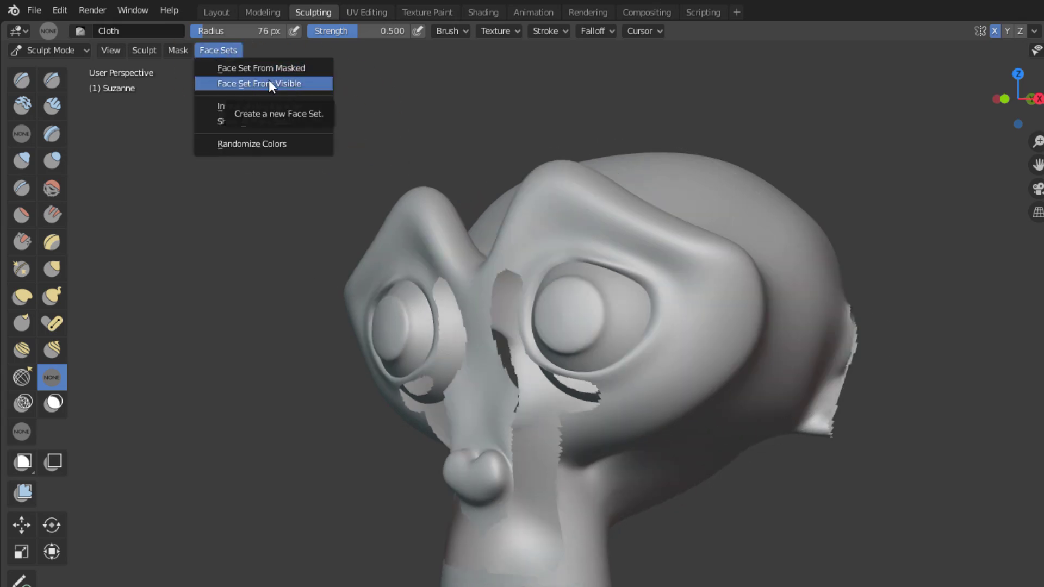
left_click(239, 86)
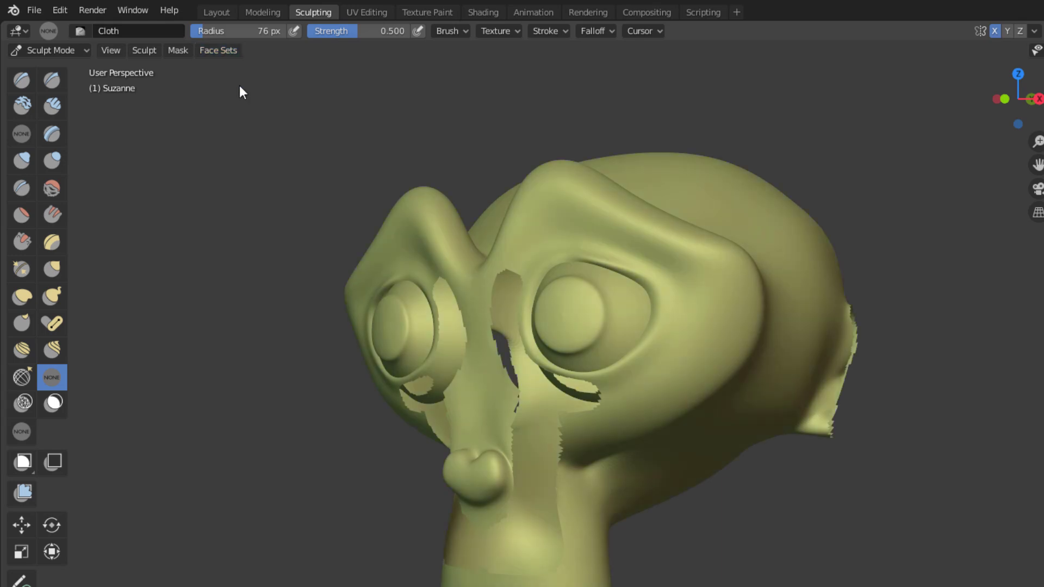
Reveal all face sets and view the whole head from the side.
mouse_move(603, 232)
middle_mouse_down()
mouse_move(668, 295)
mouse_move(560, 282)
mouse_move(580, 340)
middle_mouse_up()
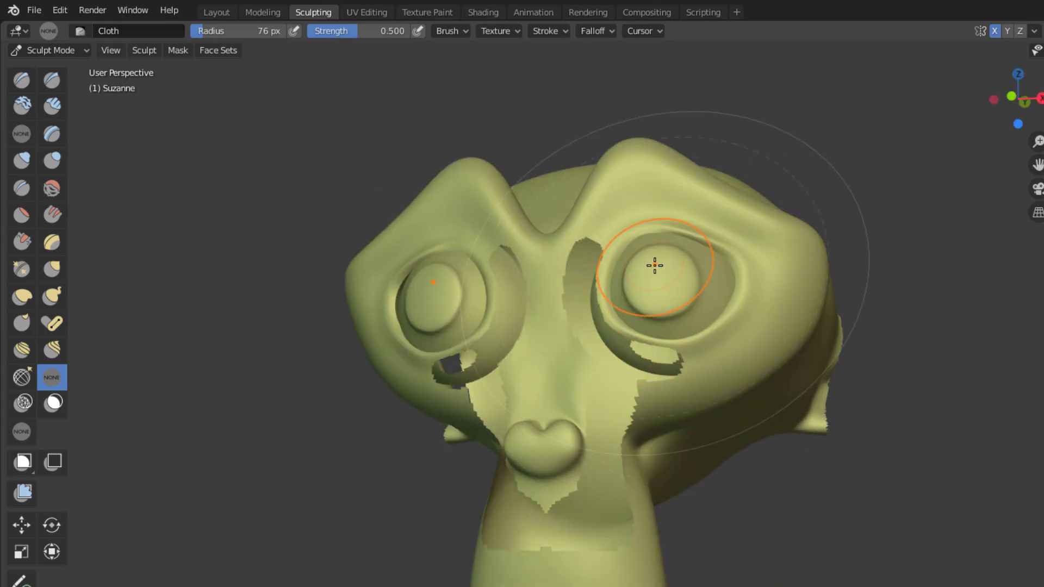
key("h")
middle_click_drag(801, 251, 239, 389)
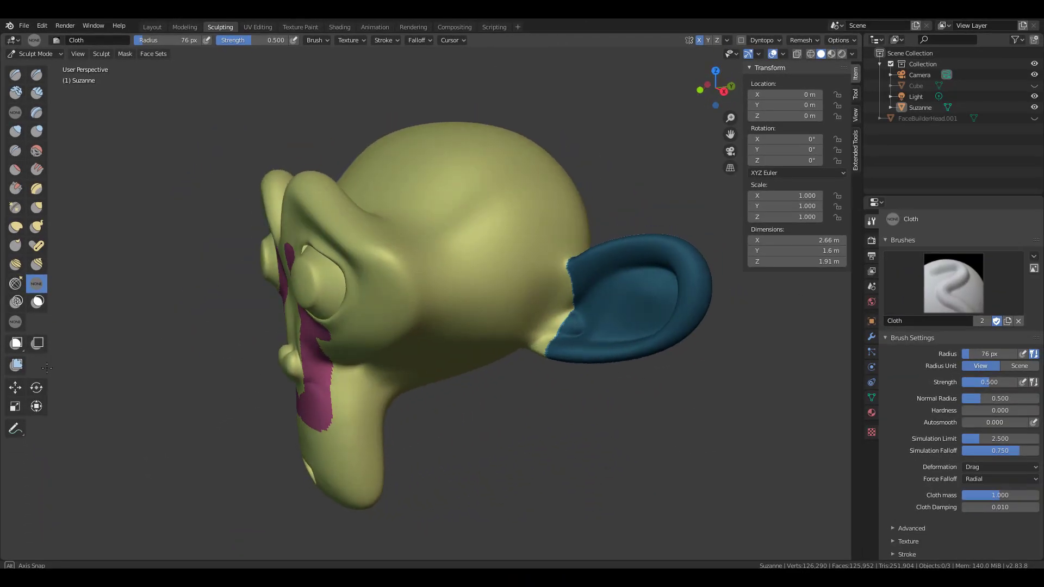
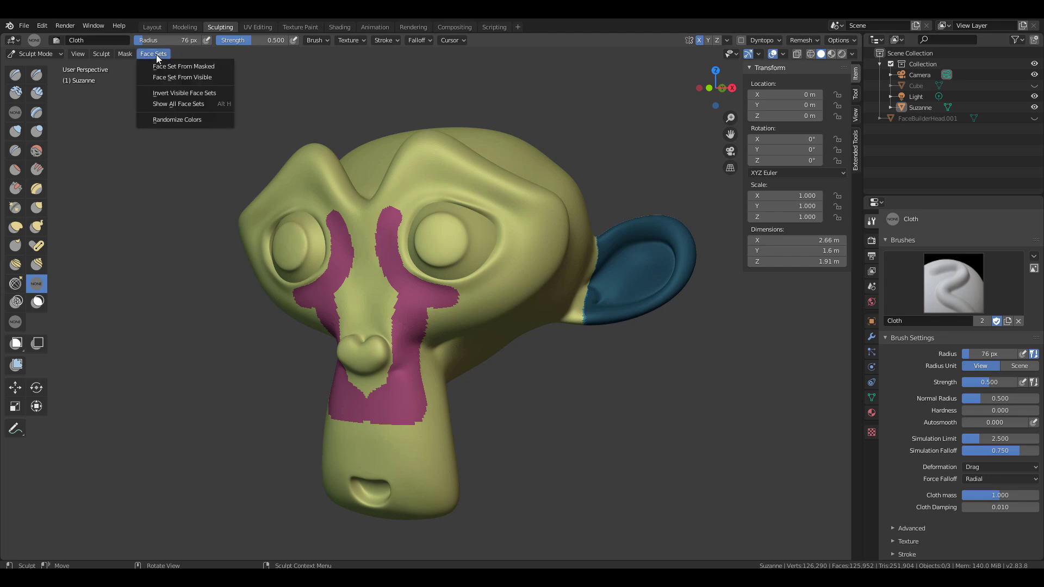
Create one face set from the whole visible Suzanne head and clear the mask.
left_click(176, 82)
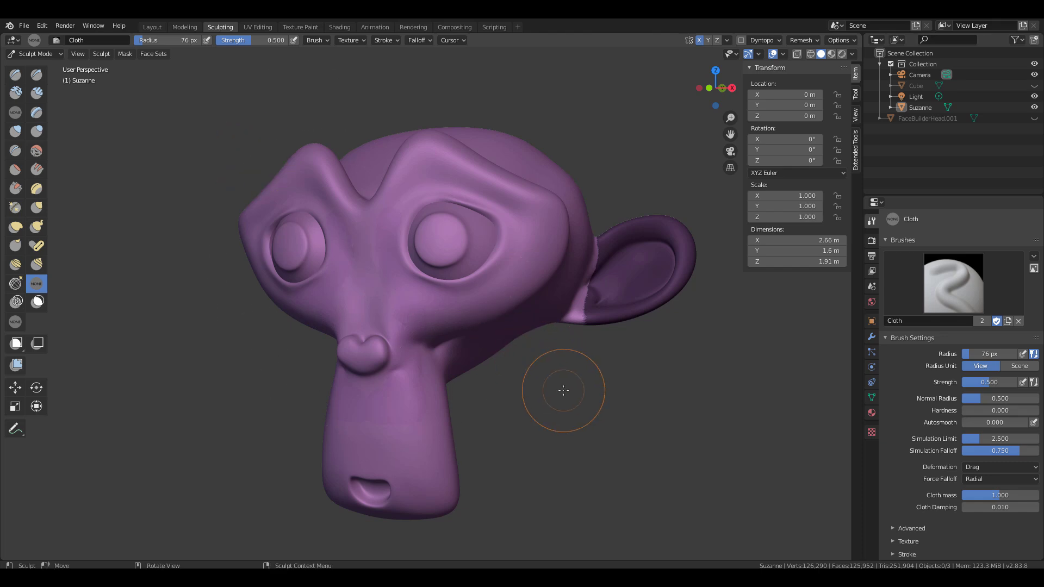
left_click(126, 54)
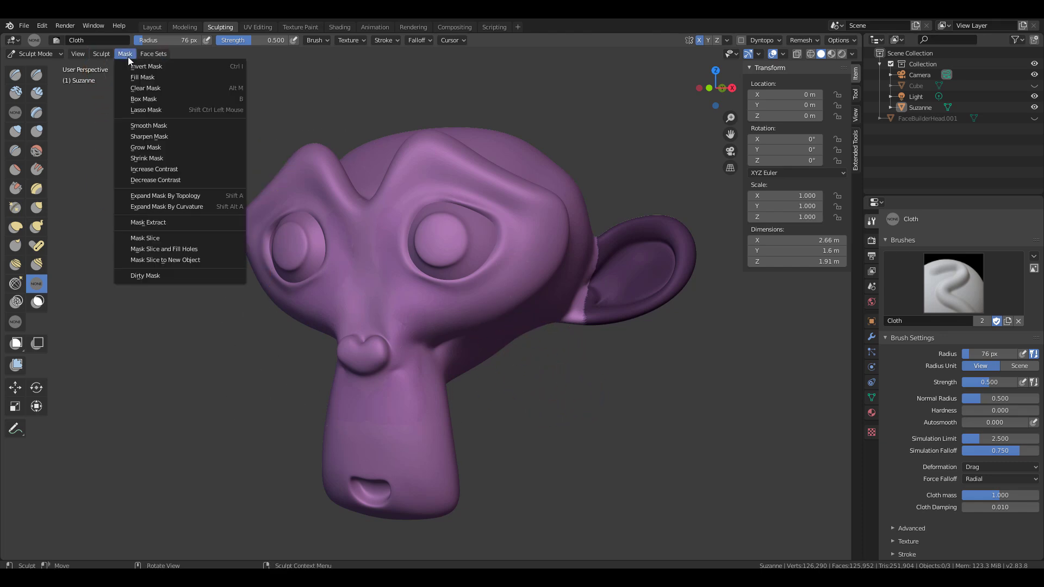
left_click(155, 89)
scroll(579, 349, "down", 3)
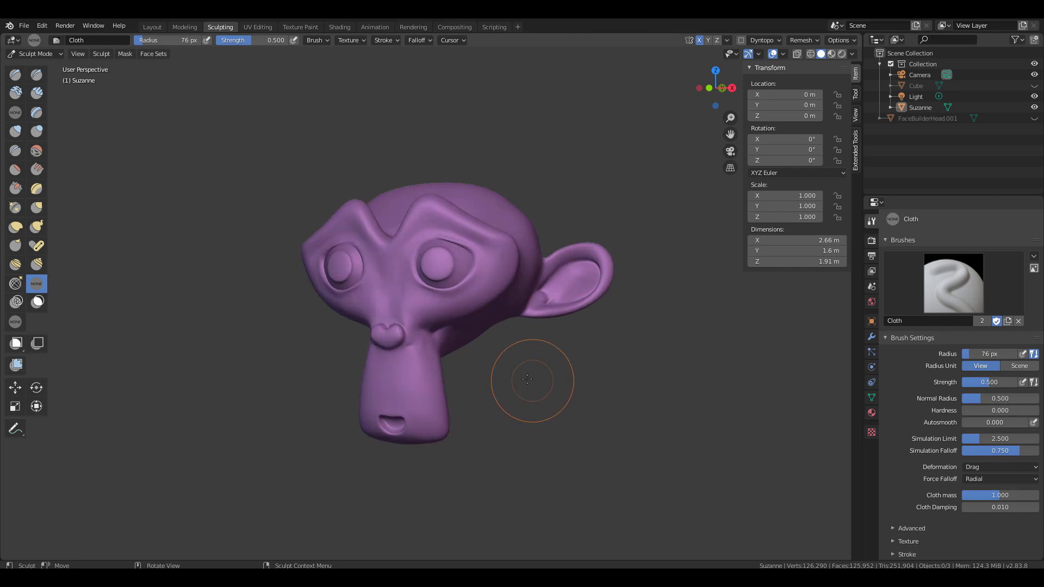
mouse_move(531, 373)
middle_mouse_down()
mouse_move(499, 382)
mouse_move(516, 385)
middle_mouse_up()
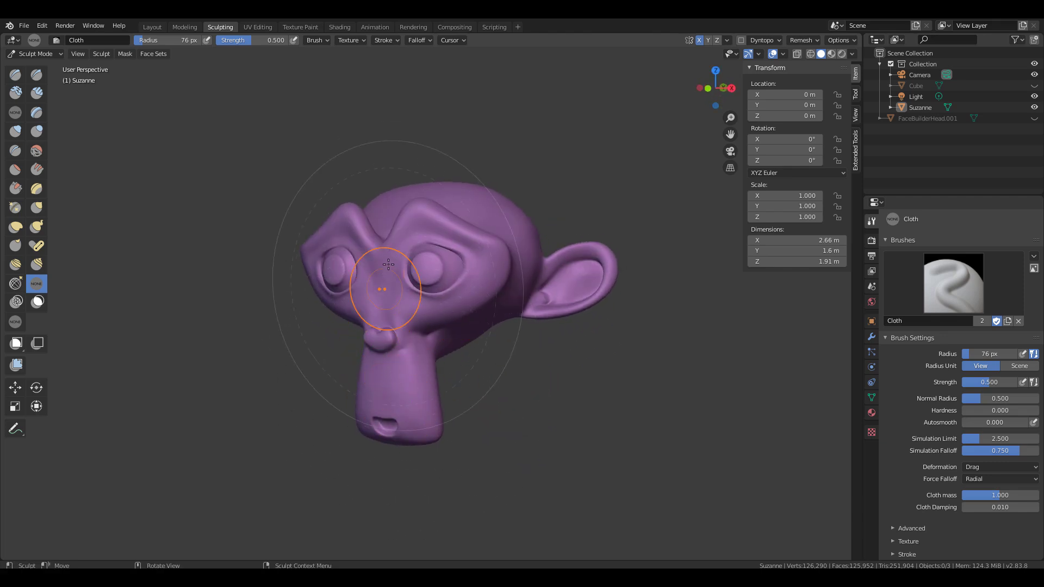
middle_click_drag(487, 372, 552, 380)
scroll(548, 375, "up", 3)
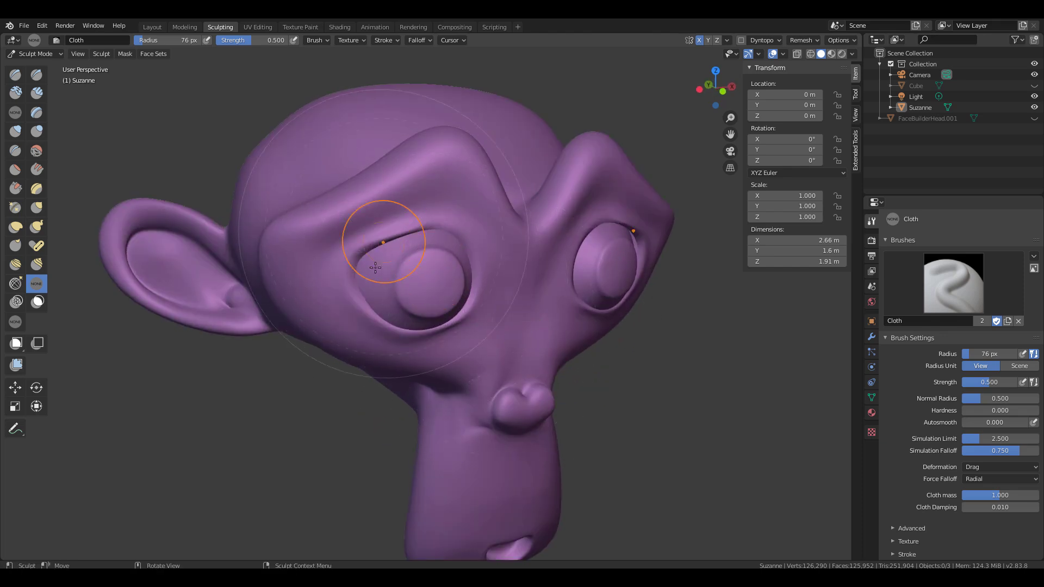
mouse_move(667, 401)
middle_mouse_down()
mouse_move(268, 319)
mouse_move(487, 372)
mouse_move(477, 373)
middle_mouse_up()
middle_click_drag(413, 414, 425, 406)
scroll(426, 406, "up", 2)
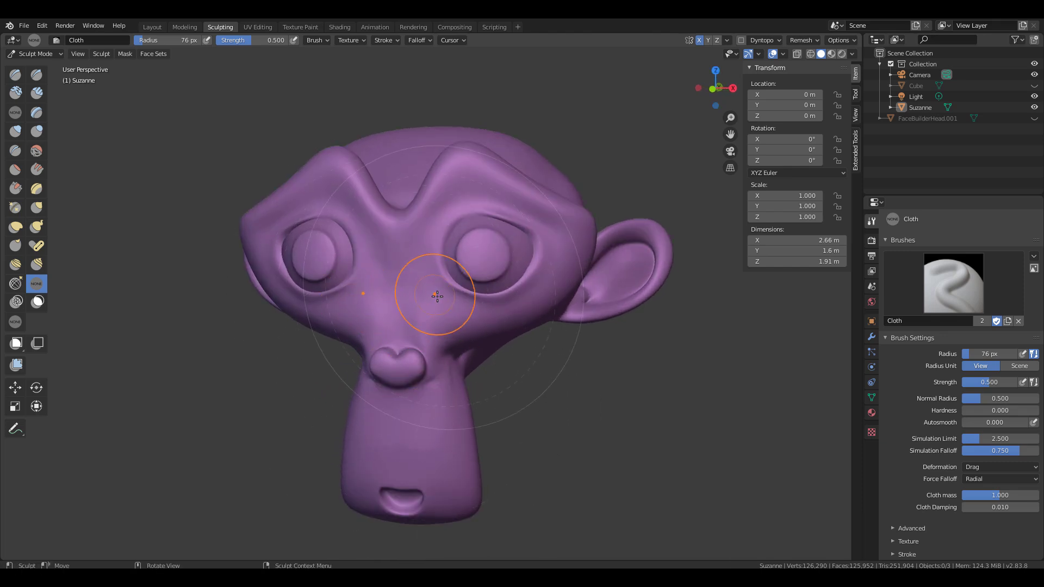
Randomize the head's face set colors twice and set the Cloth brush radius to 75 px.
key("f")
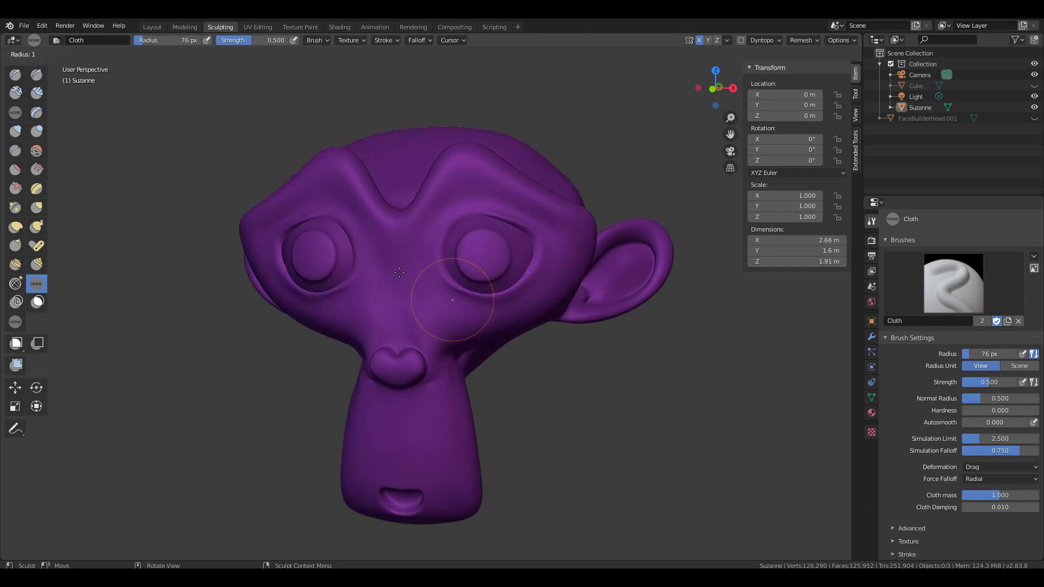
left_click(487, 306)
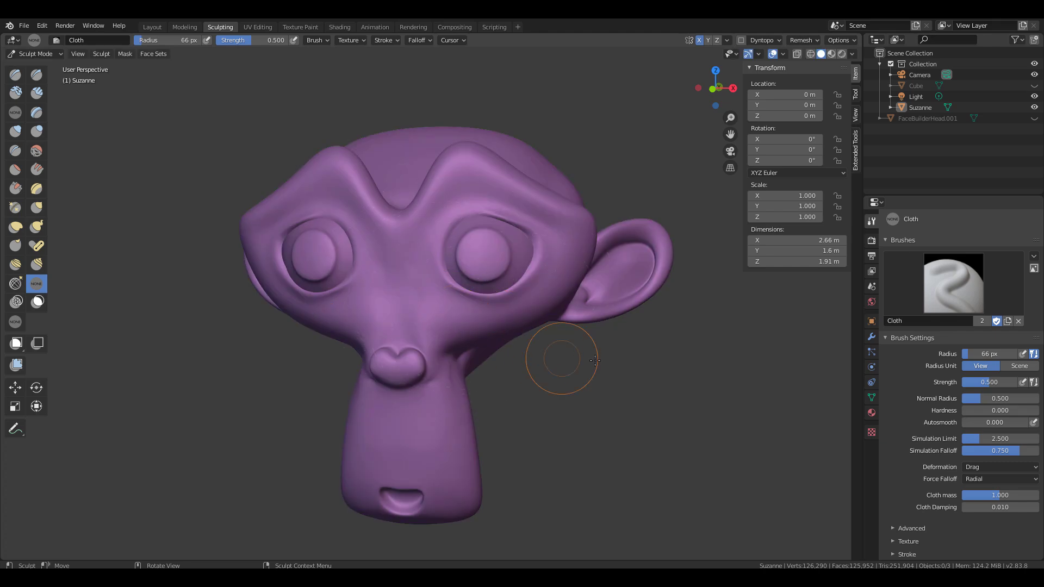
left_click(153, 54)
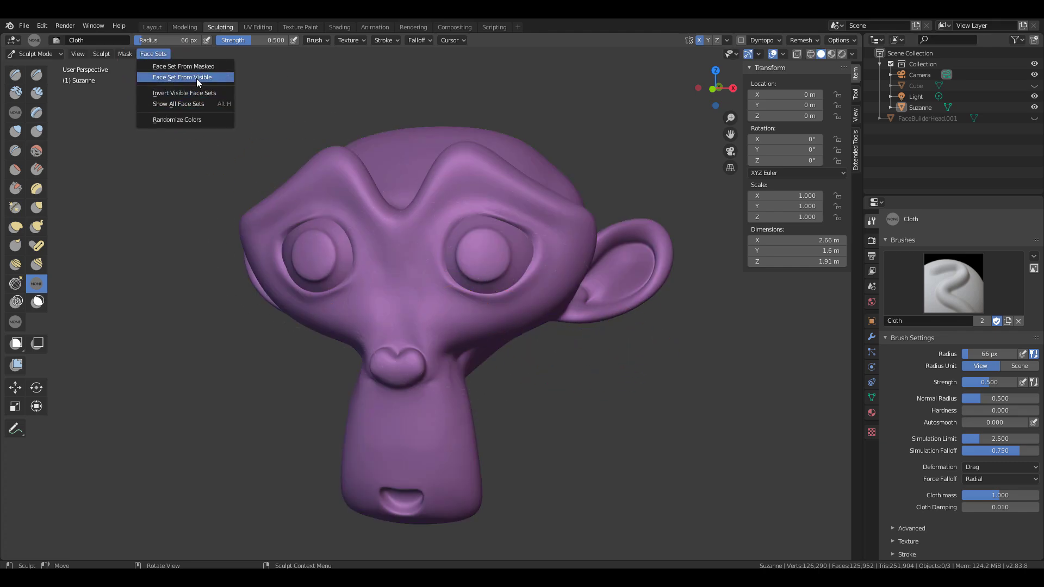
left_click(196, 120)
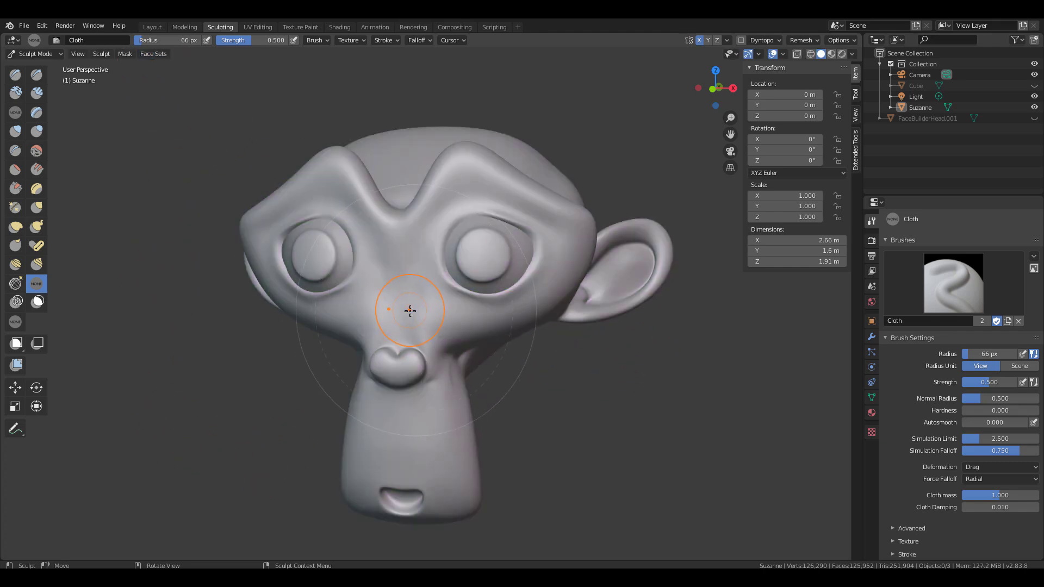
key("f")
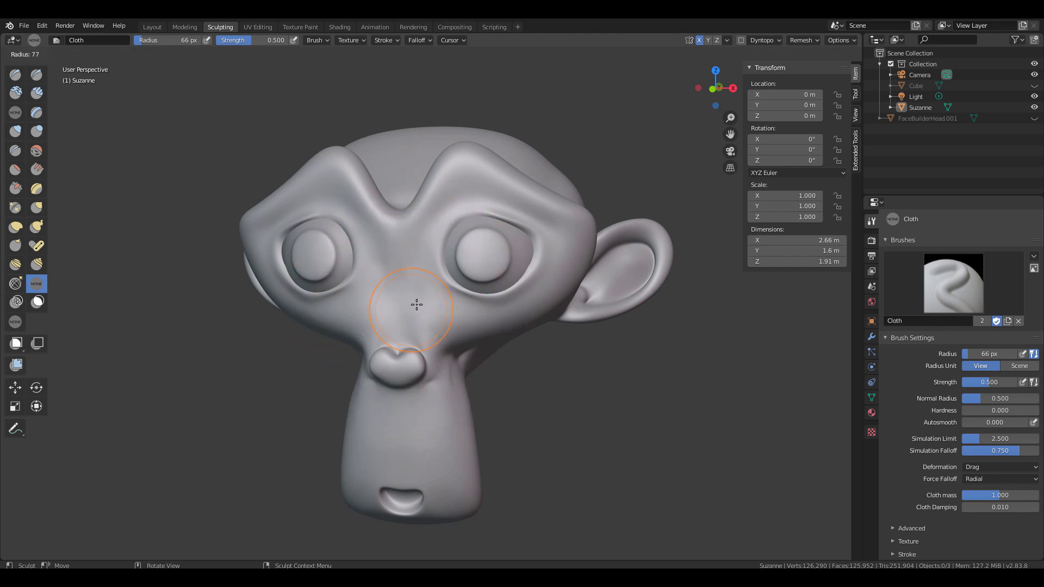
left_click(416, 305)
left_click(153, 53)
left_click(183, 122)
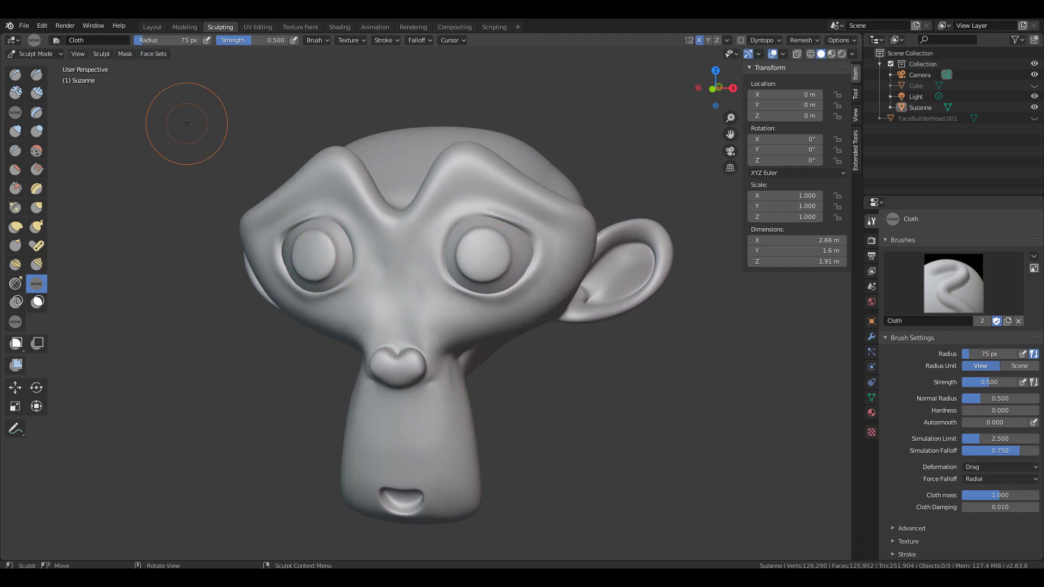
Create a new face set from the whole visible head and reduce the brush radius to 37 px.
left_click(153, 53)
left_click(206, 77)
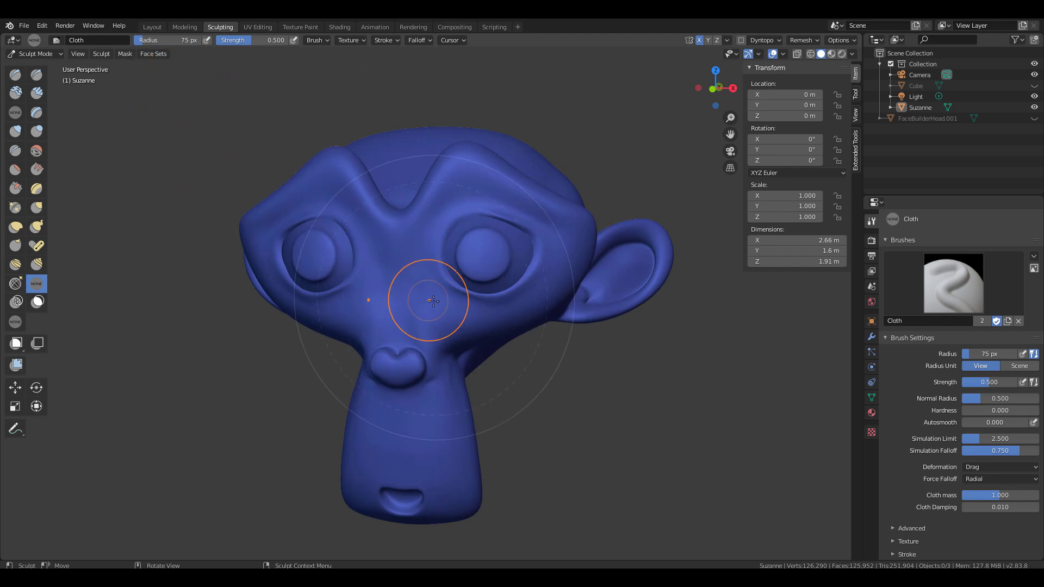
left_click_drag(425, 298, 417, 340)
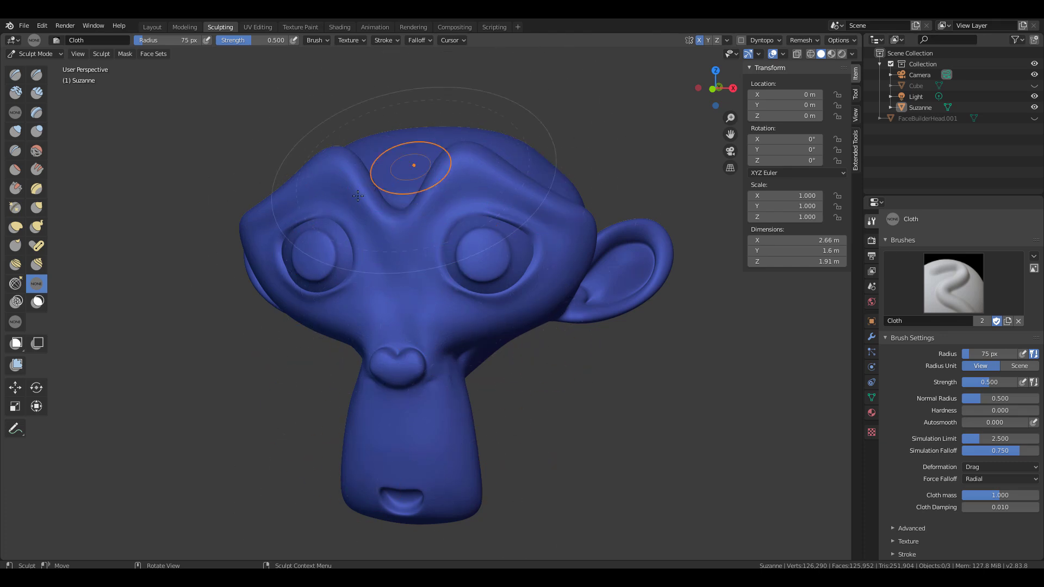
key("f")
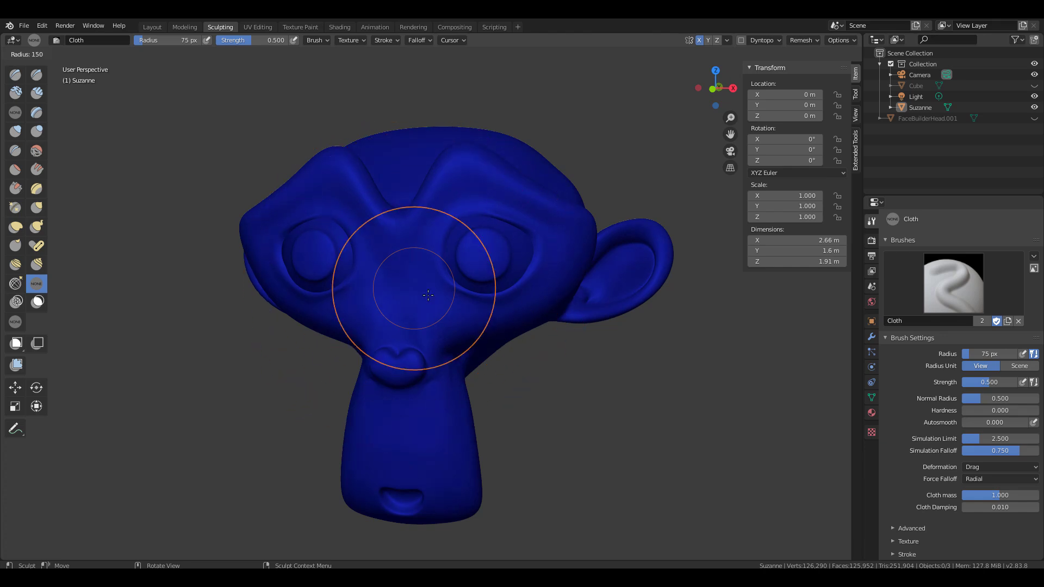
left_click(411, 288)
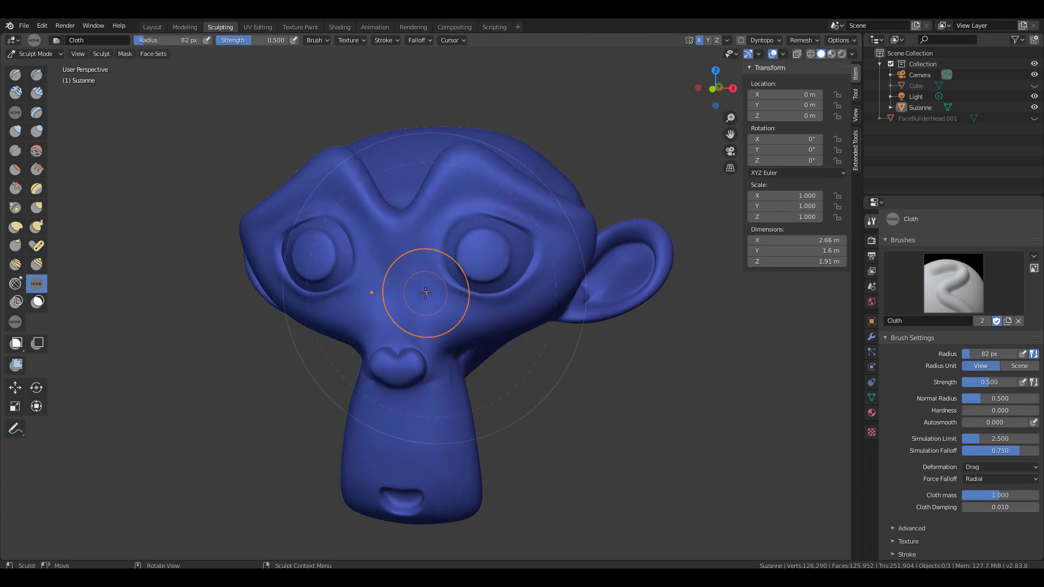
key("f")
left_click(400, 277)
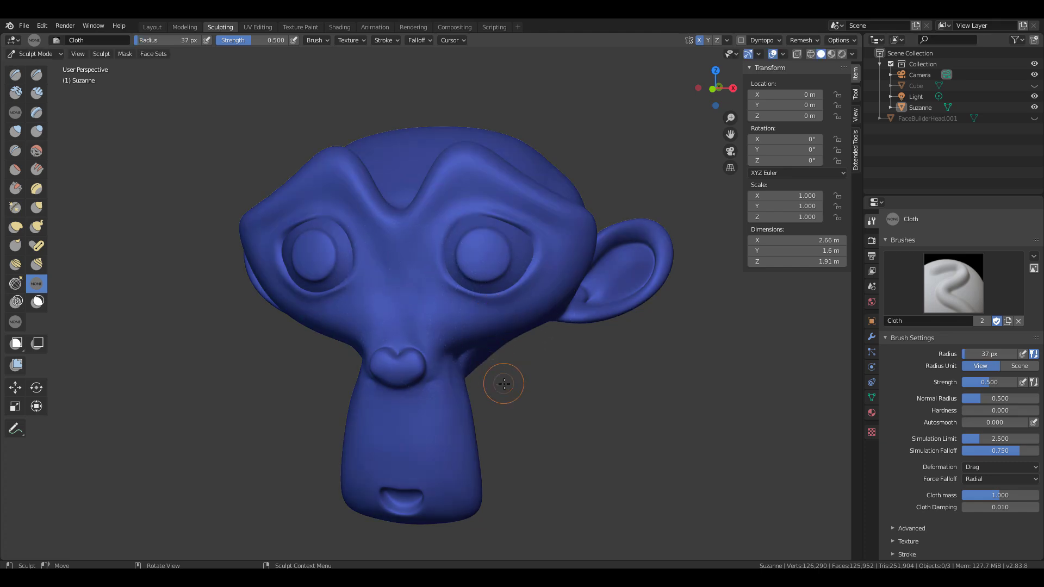
Try expanding a new face set across the head, leaving the eyes with their upper corners and the inner ear patches uncovered.
key("shift+a")
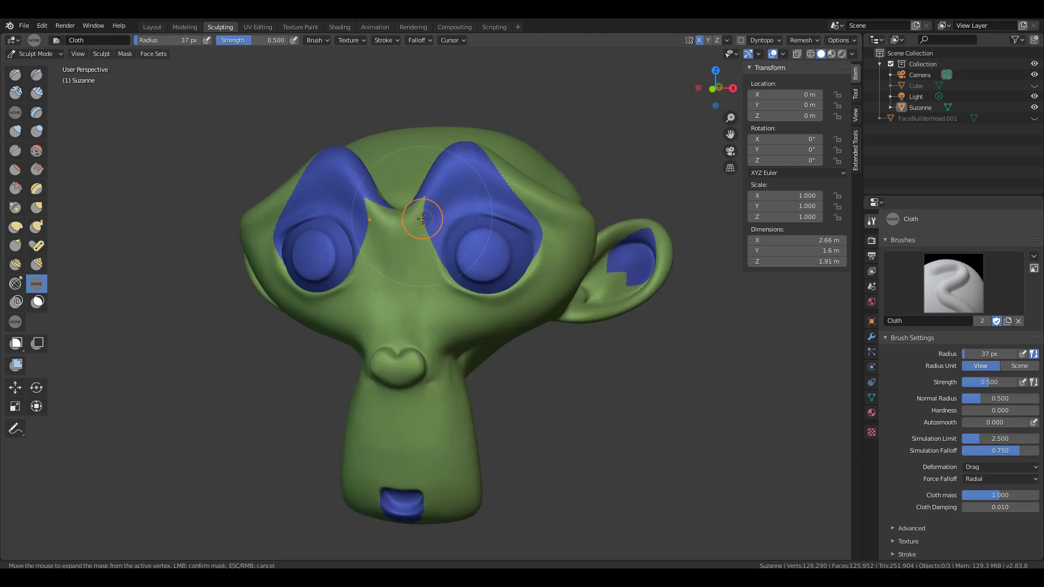
left_click(519, 395)
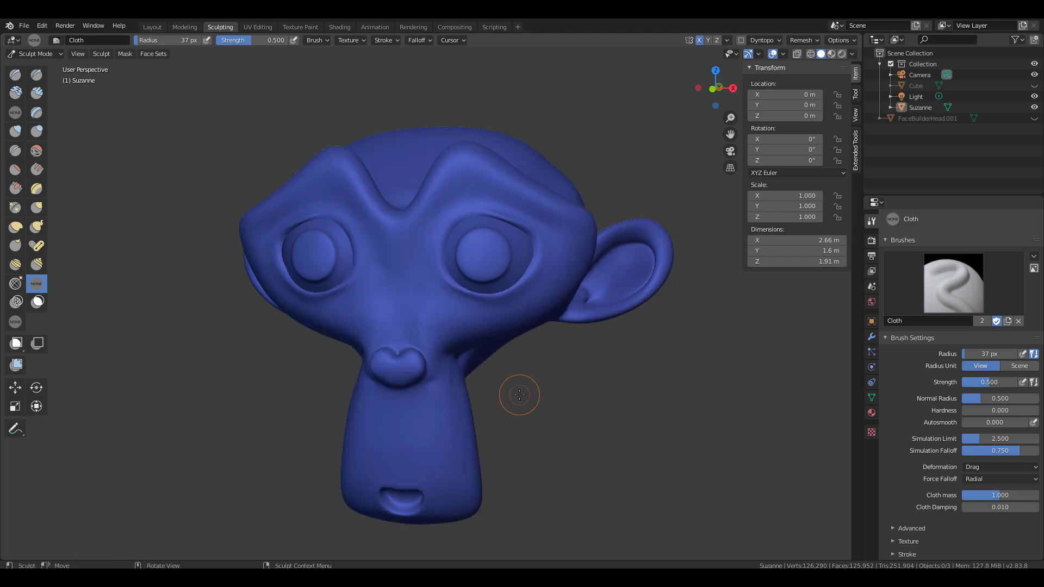
key("shift")
key("shift+a")
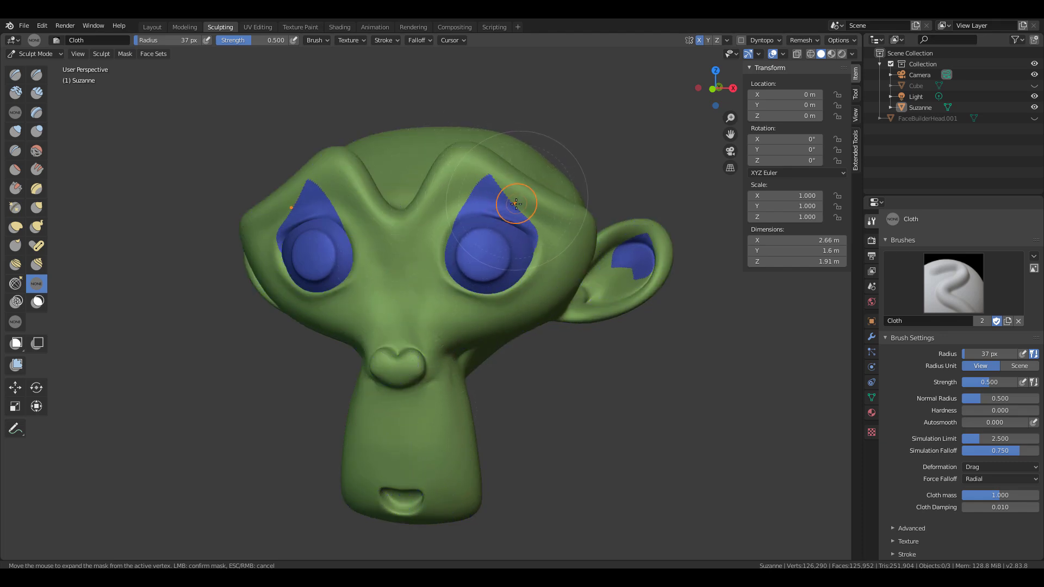
left_click(491, 191)
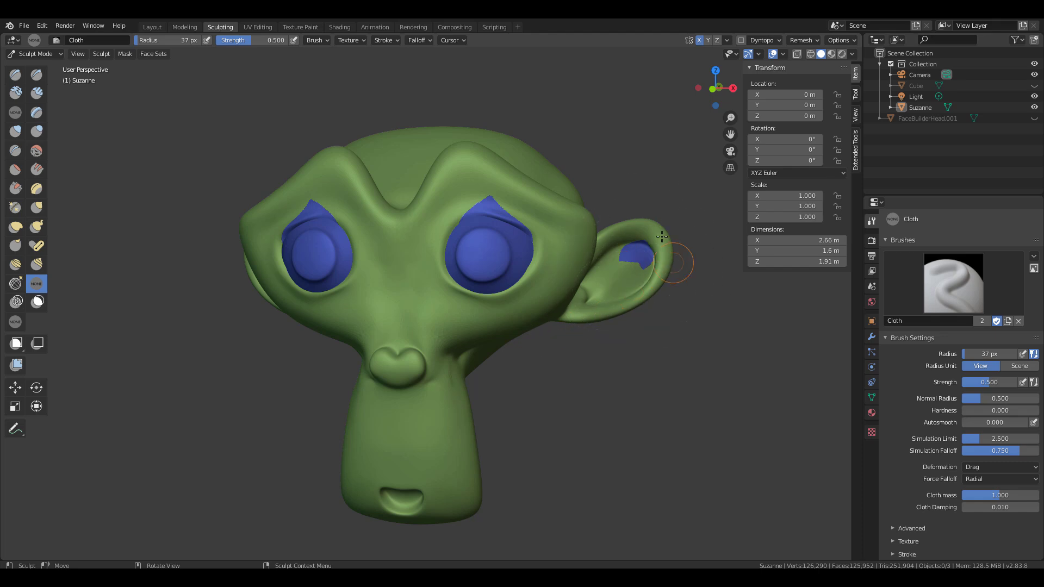
Paint over the leftover inner ear patches with the Draw Face Sets brush and merge them into the head's face set.
left_click(15, 321)
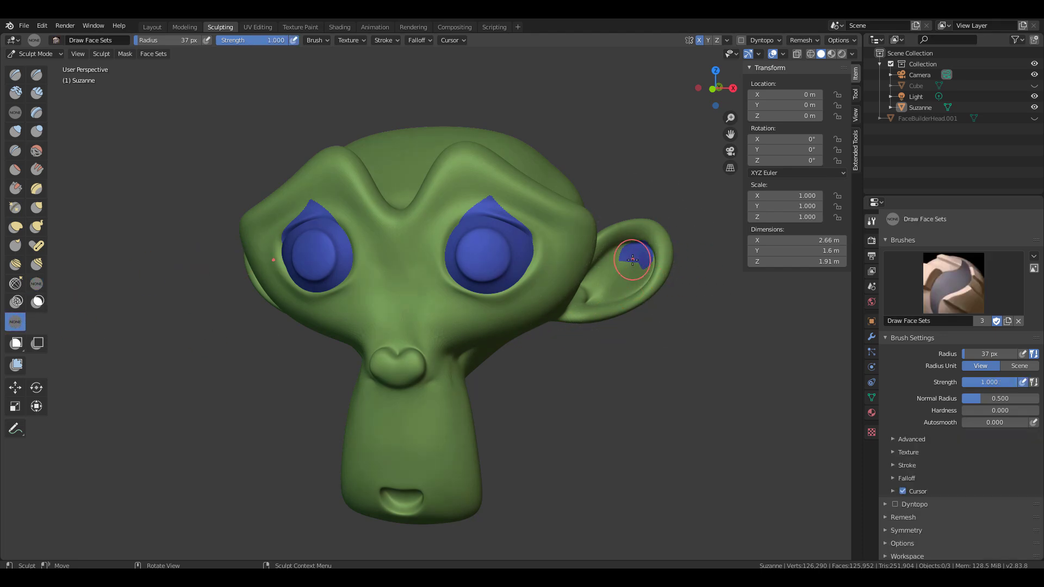
left_click_drag(625, 274, 643, 260)
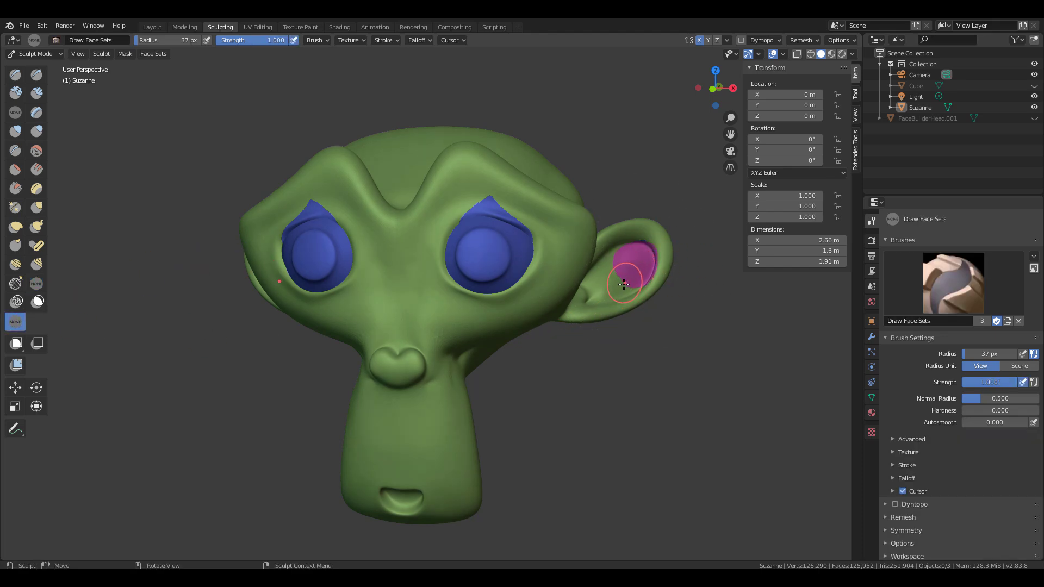
mouse_move(606, 289)
left_mouse_down()
mouse_move(619, 274)
mouse_move(644, 284)
left_mouse_up()
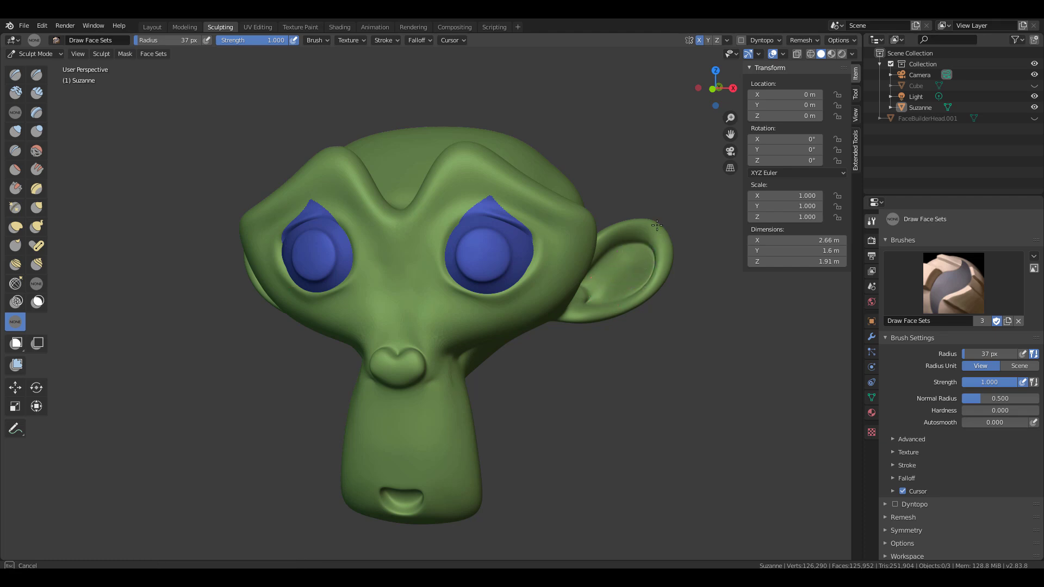
middle_click_drag(655, 363, 410, 330)
left_click_drag(209, 252, 195, 203, "ctrl")
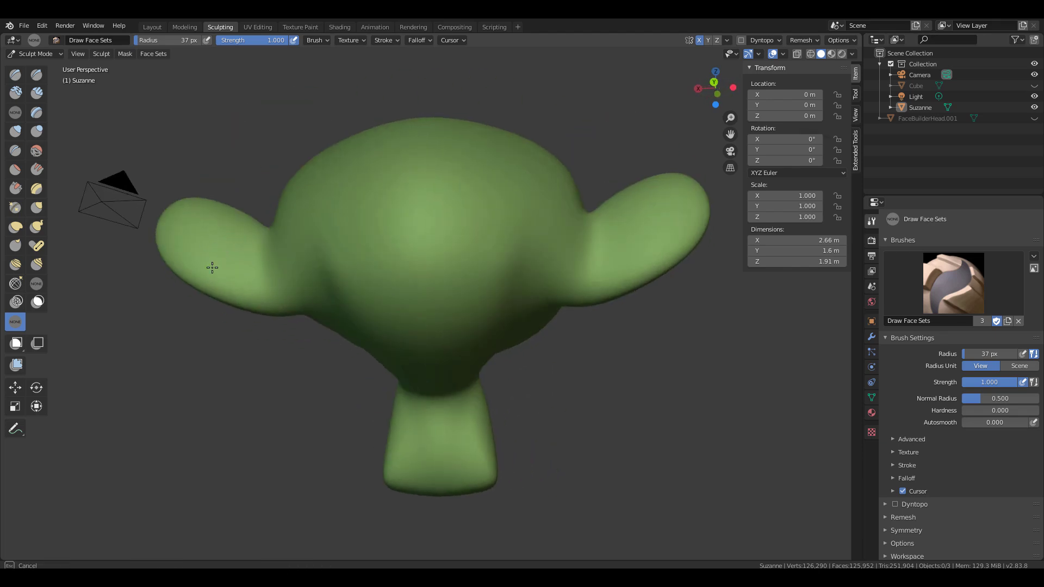
middle_click_drag(212, 267, 418, 403)
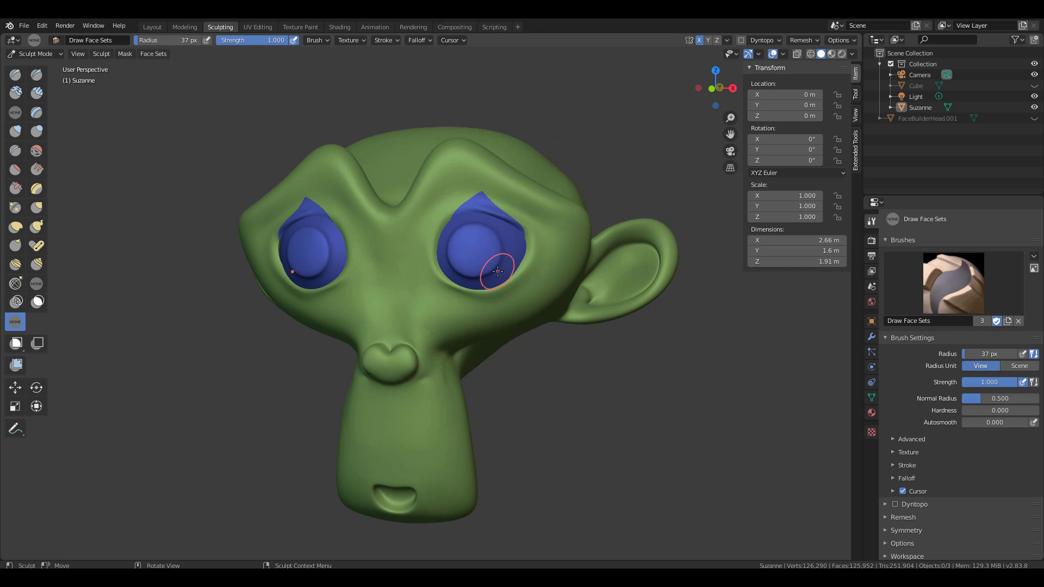
Undo the face set edits and expand a new face set over the head up to the edges of the eye sockets.
key("ctrl+z")
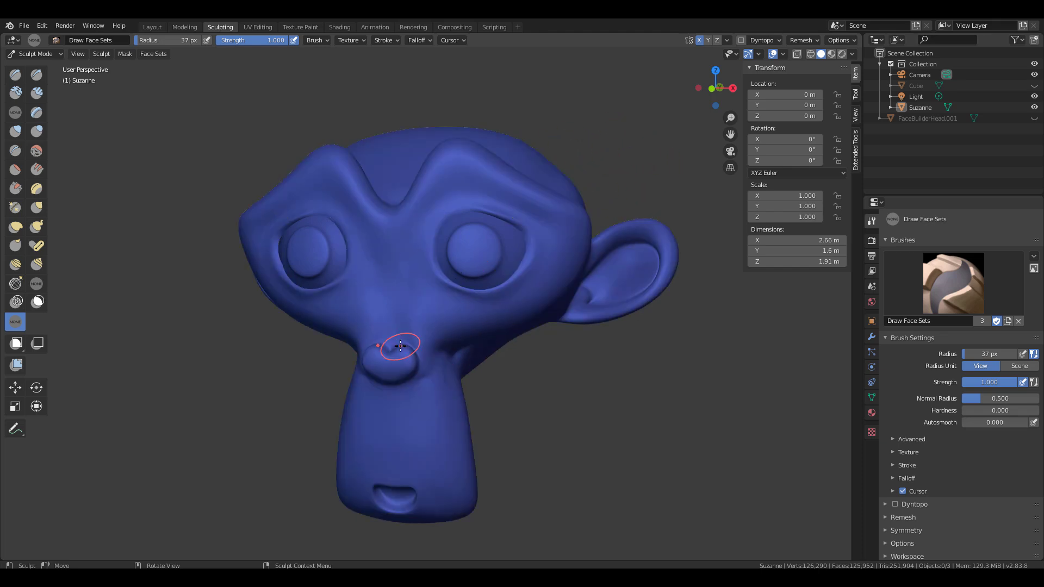
key("shift+w")
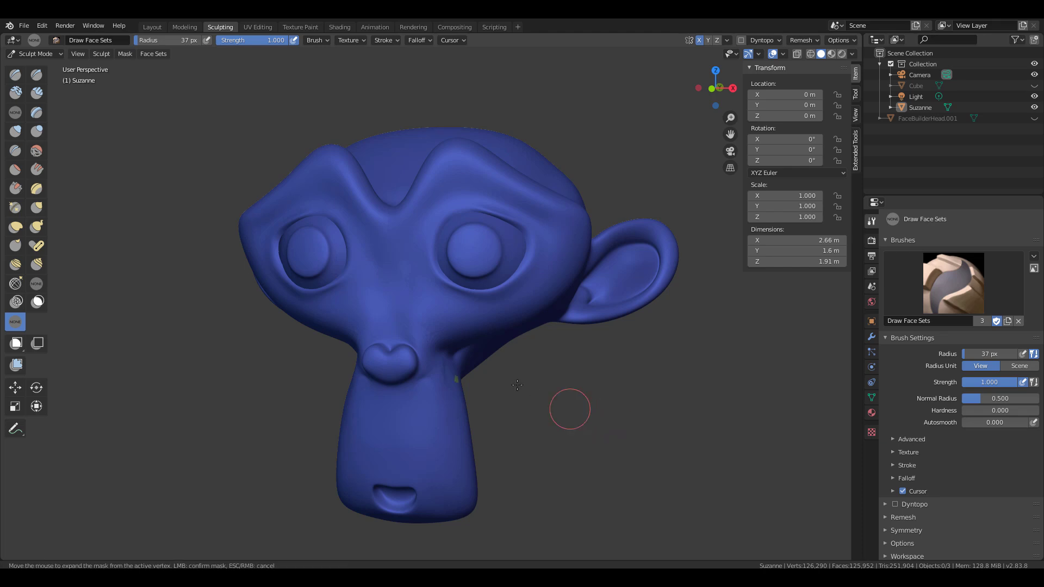
left_click(413, 180)
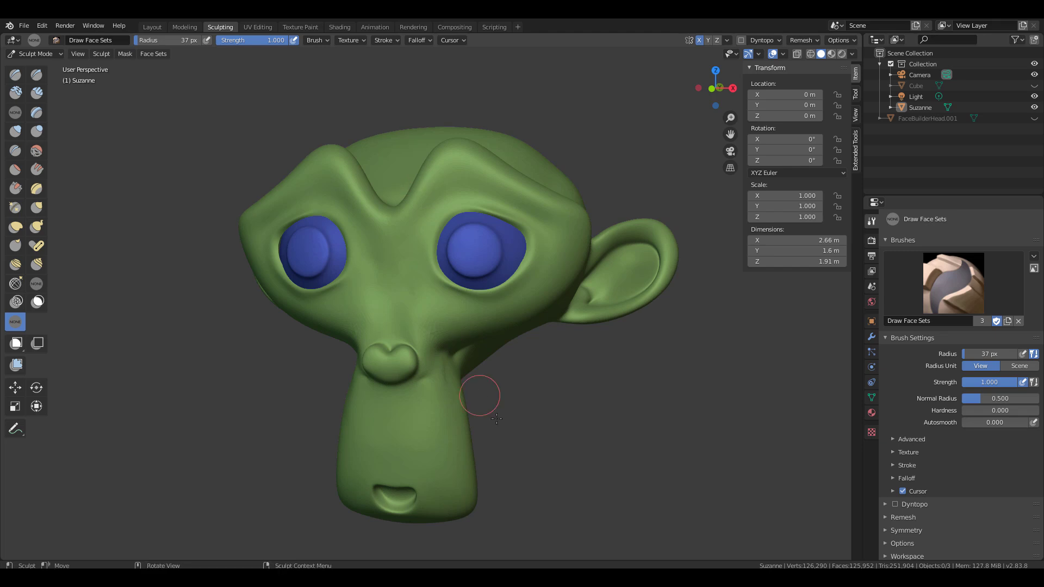
Expand another face set from the eye so that it fills both eyes and their sockets.
mouse_move(550, 396)
middle_mouse_down()
mouse_move(128, 395)
mouse_move(415, 232)
middle_mouse_up()
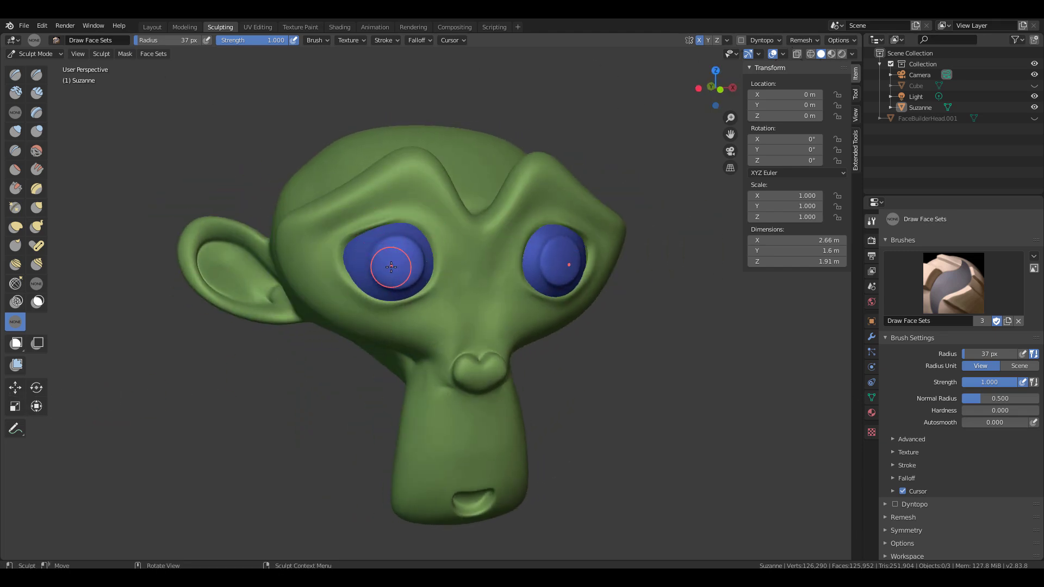
key("shift+w")
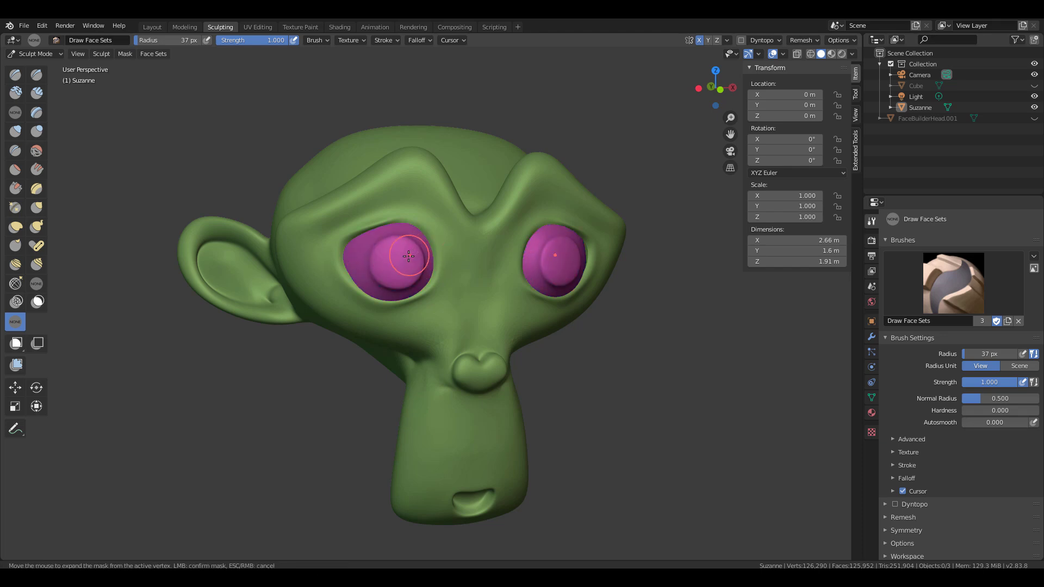
left_click(416, 253)
Bring up the Face Sets Edit options to review them, and dismiss them without choosing one.
mouse_move(579, 367)
middle_mouse_down()
mouse_move(592, 369)
mouse_move(552, 375)
mouse_move(564, 358)
middle_mouse_up()
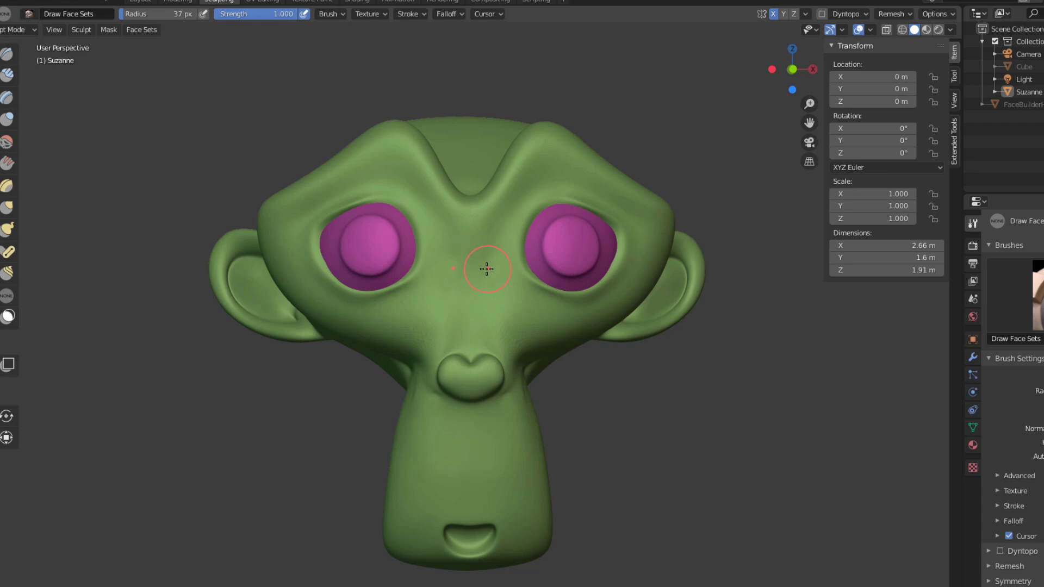
key("shift+w")
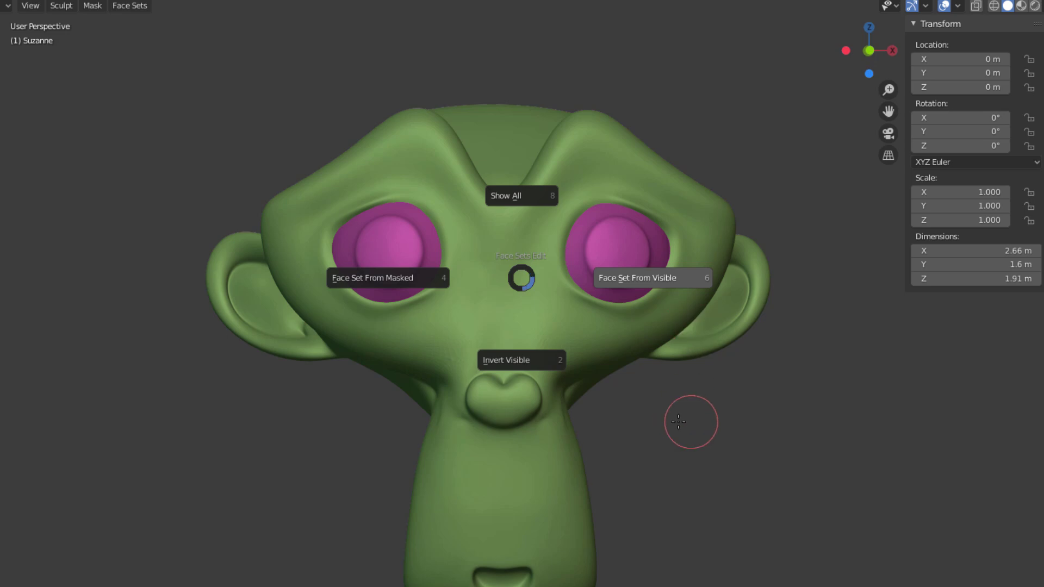
middle_click_drag(522, 277, 673, 391)
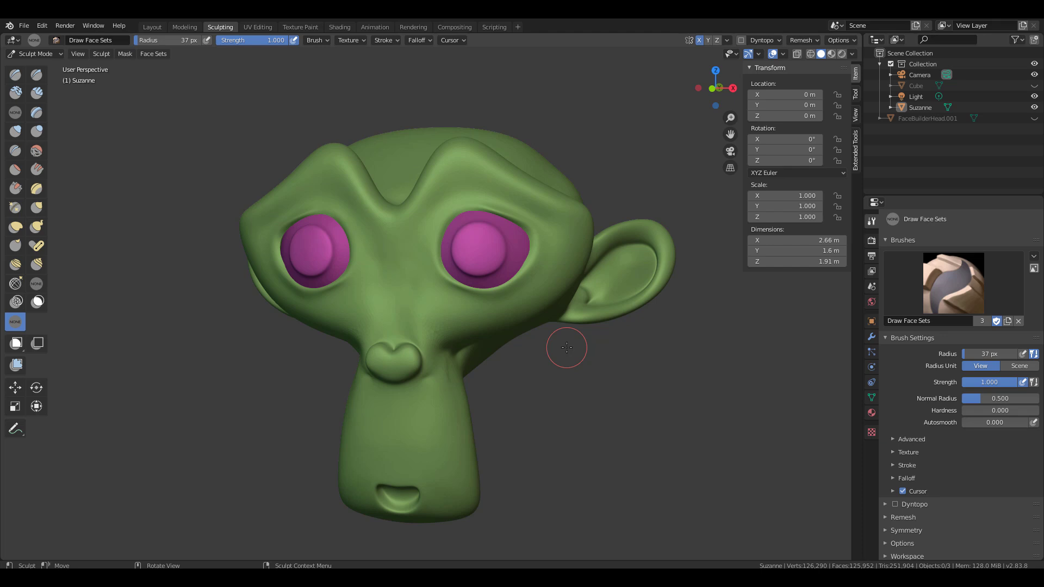
middle_click_drag(653, 361, 629, 362)
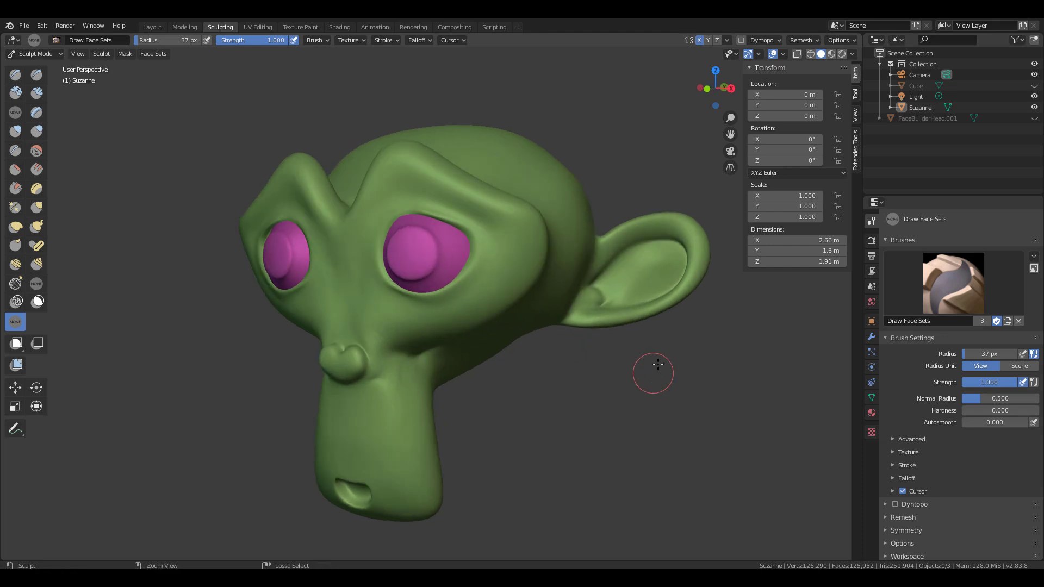
Mask the ears with a lasso, create a new face set from the masked area, and clear the mask.
mouse_move(711, 188)
left_mouse_down("ctrl+shift")
mouse_move(625, 205)
mouse_move(598, 234)
mouse_move(573, 334)
mouse_move(809, 291)
mouse_move(798, 301)
left_mouse_up("ctrl+shift")
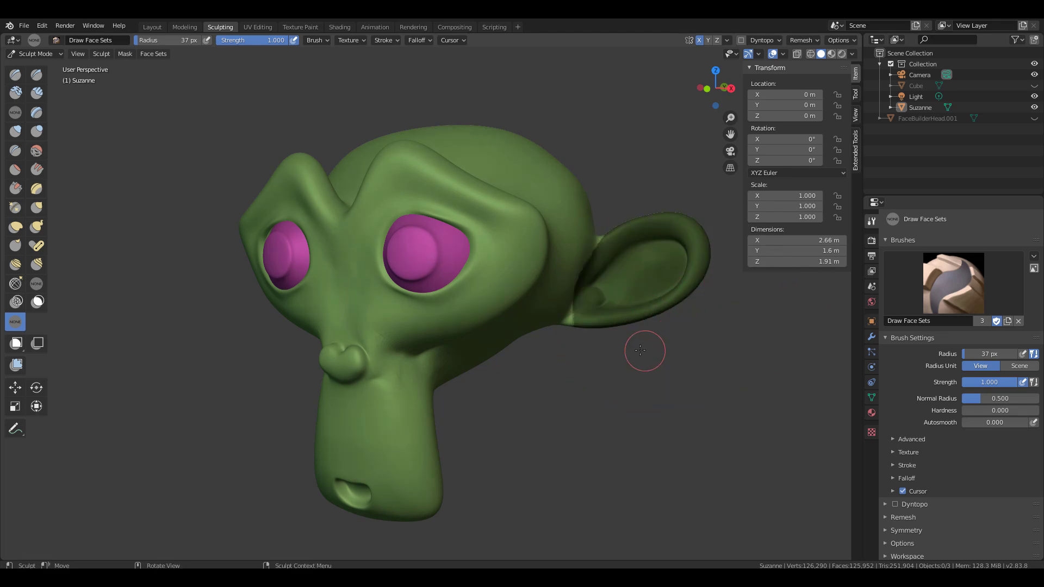
key("ctrl+w")
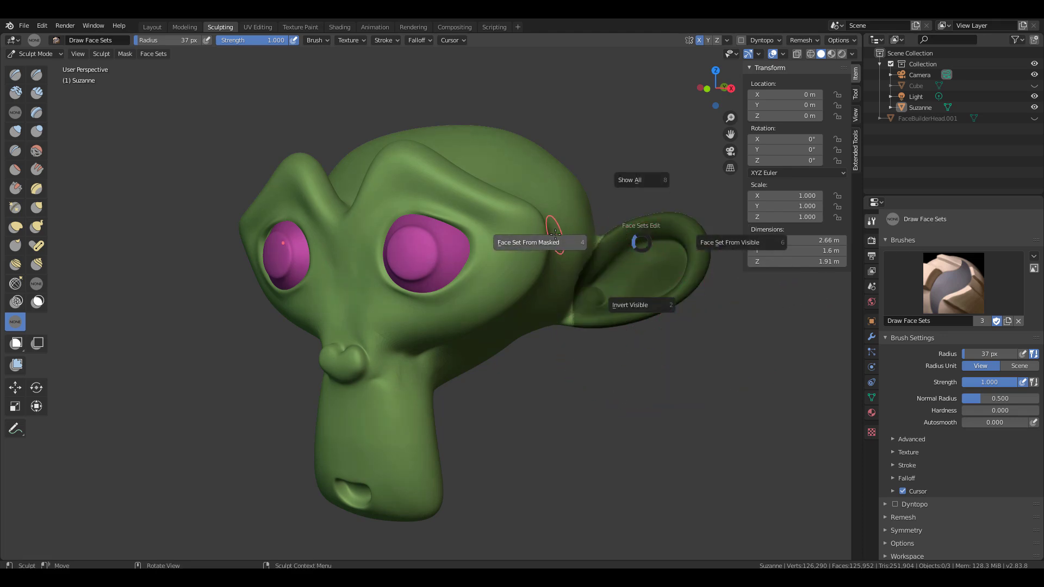
left_click(622, 342)
mouse_move(625, 355)
middle_mouse_down()
mouse_move(680, 380)
mouse_move(717, 363)
mouse_move(633, 356)
middle_mouse_up()
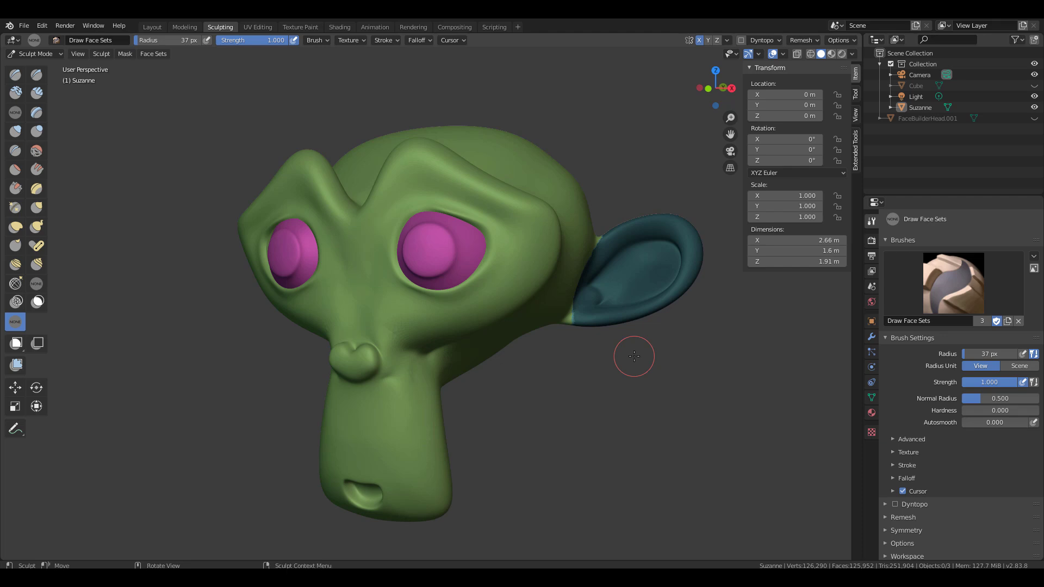
key("alt+m")
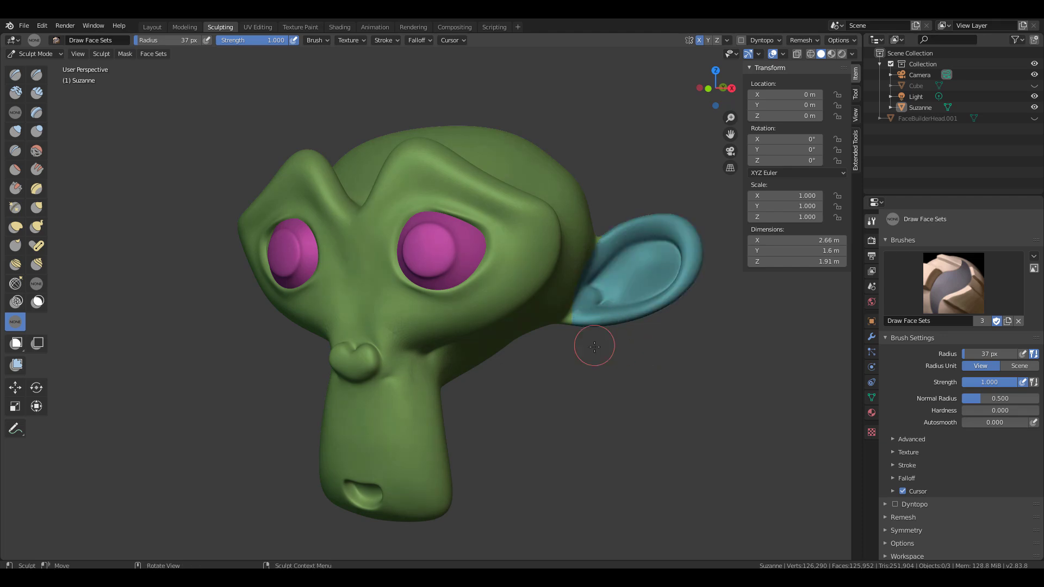
middle_click_drag(594, 345, 668, 347)
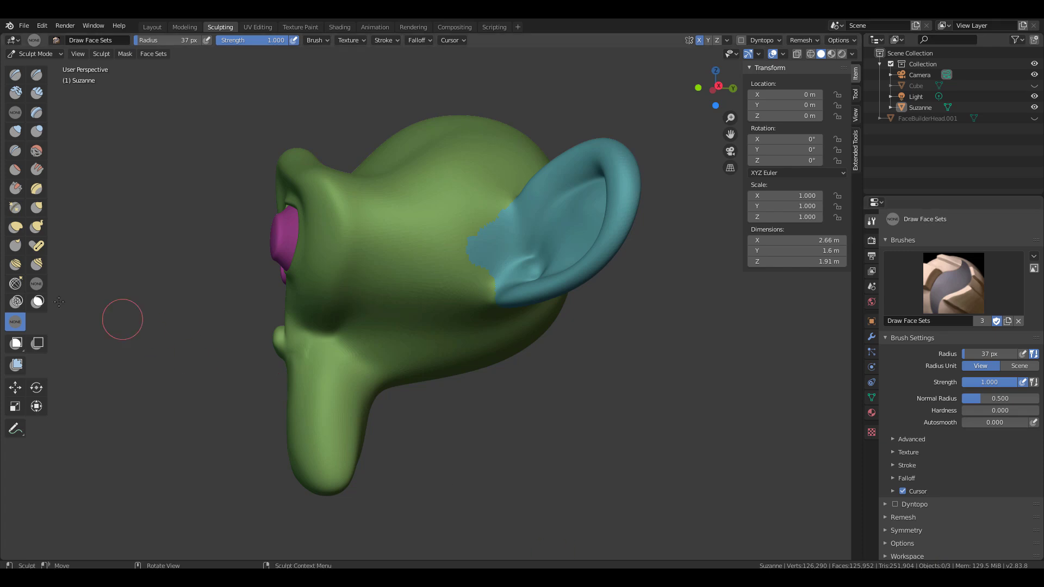
Isolate the head's face set by hiding the eyes and ears, and show all face sets again.
middle_click_drag(167, 361, 229, 375)
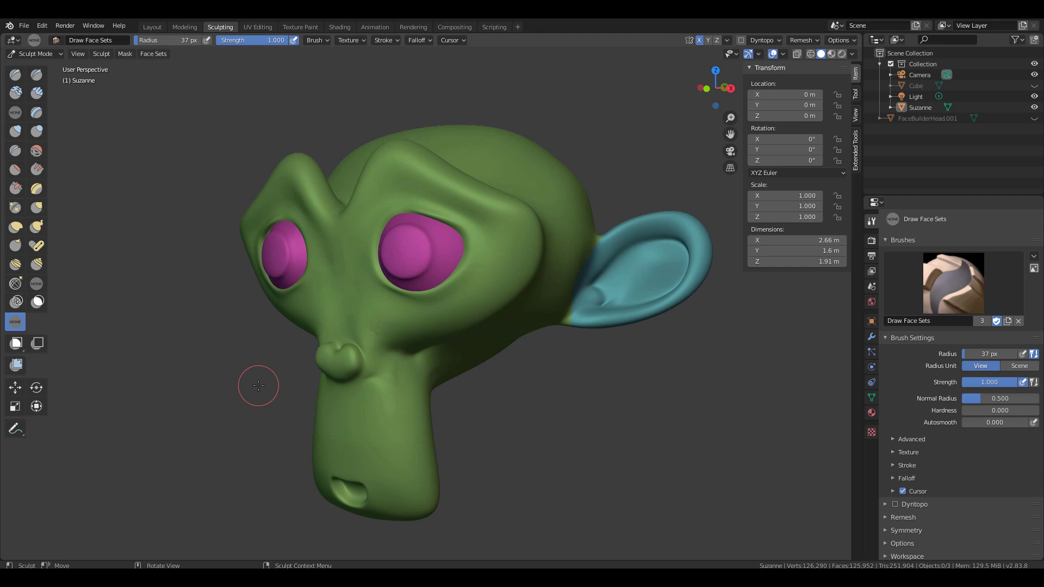
mouse_move(518, 335)
middle_mouse_down()
mouse_move(369, 389)
mouse_move(569, 383)
middle_mouse_up()
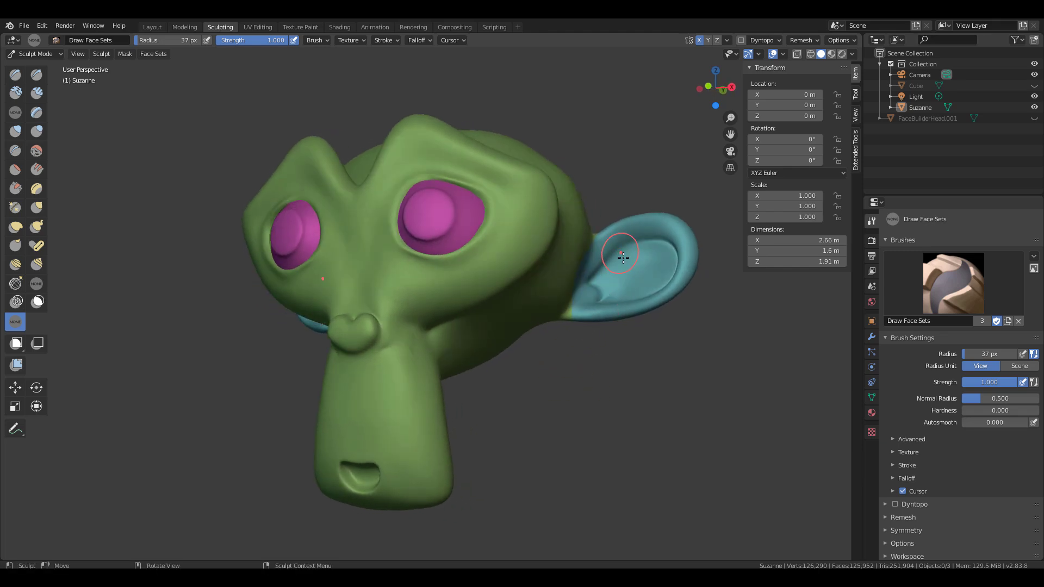
key("shift+h")
key("shift+h")
key("shift+h")
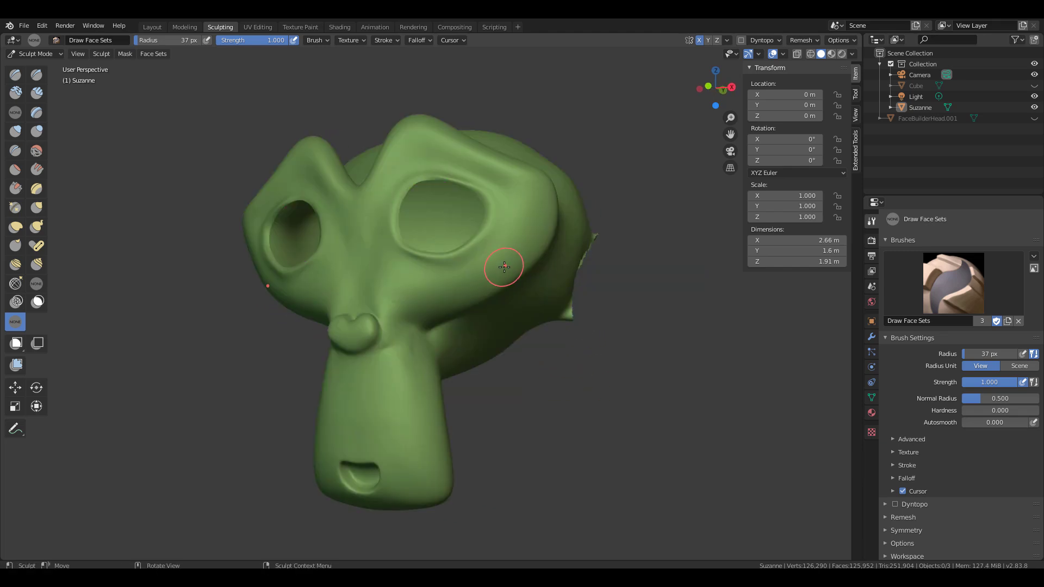
key("shift+h")
key("shift+h")
key("shift+h")
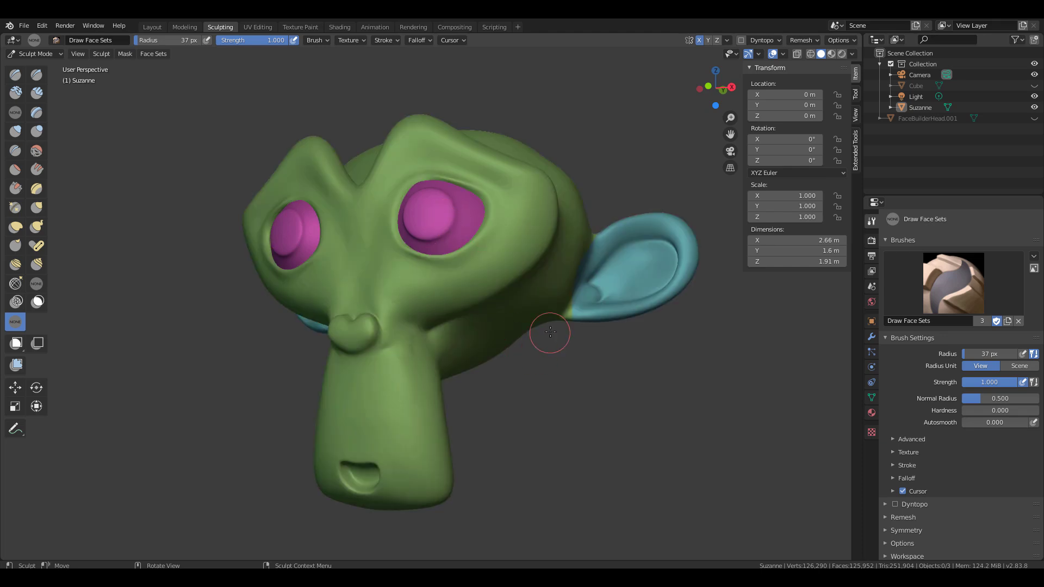
Activate the Mesh Filter tool with Inflate as its filter type.
middle_click_drag(549, 347, 538, 354)
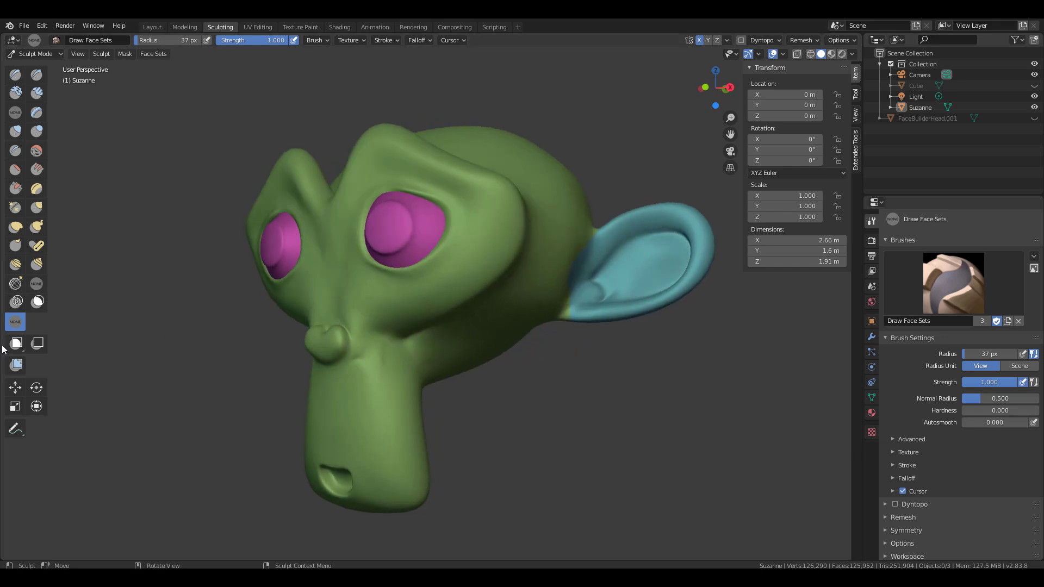
left_click(16, 365)
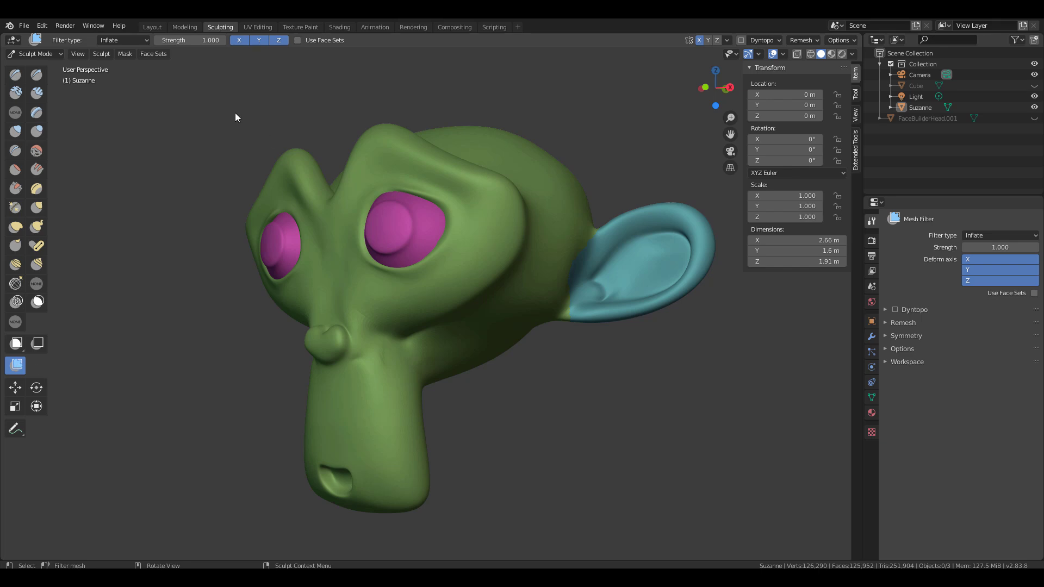
left_click(127, 40)
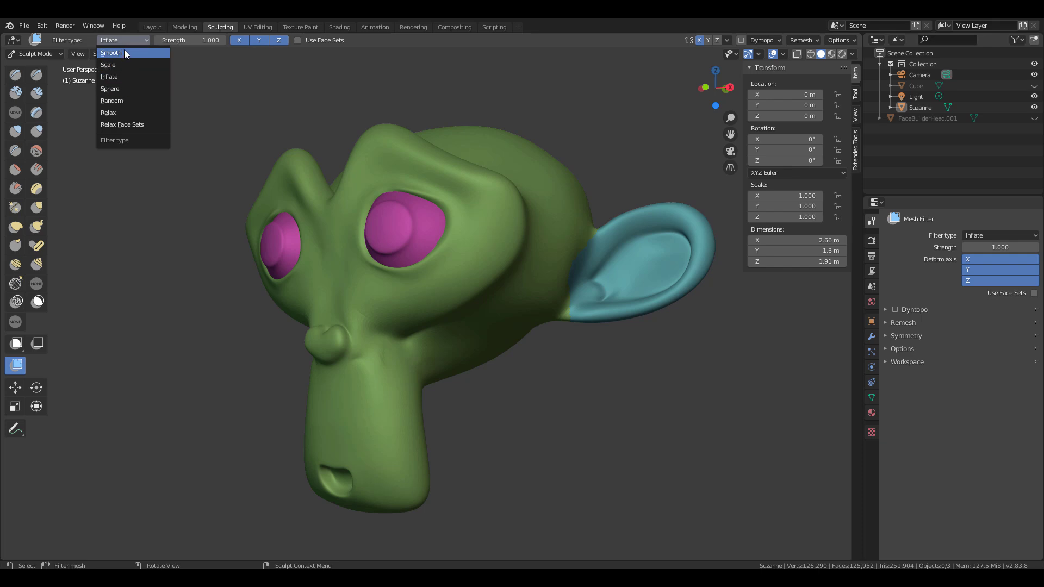
left_click(130, 77)
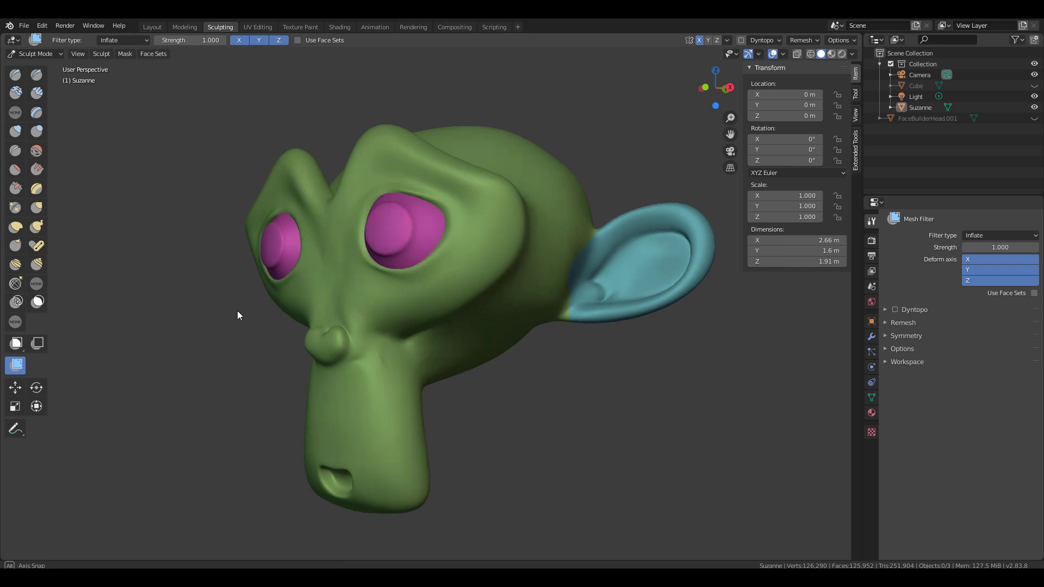
Try inflating the whole Suzanne mesh with the filter, and undo it.
middle_click_drag(238, 312, 277, 318)
left_click_drag(405, 243, 412, 221)
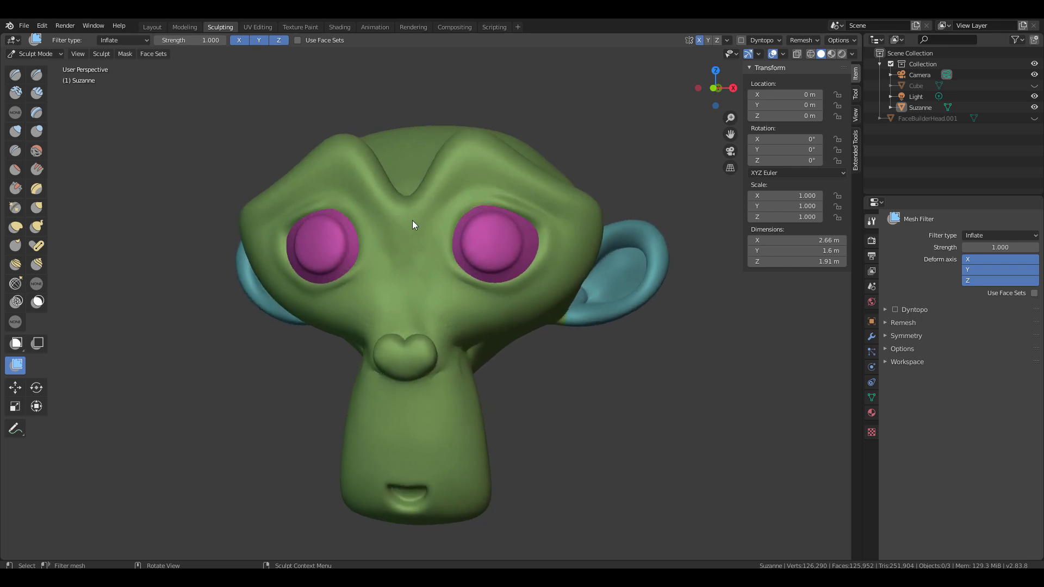
key("ctrl+z")
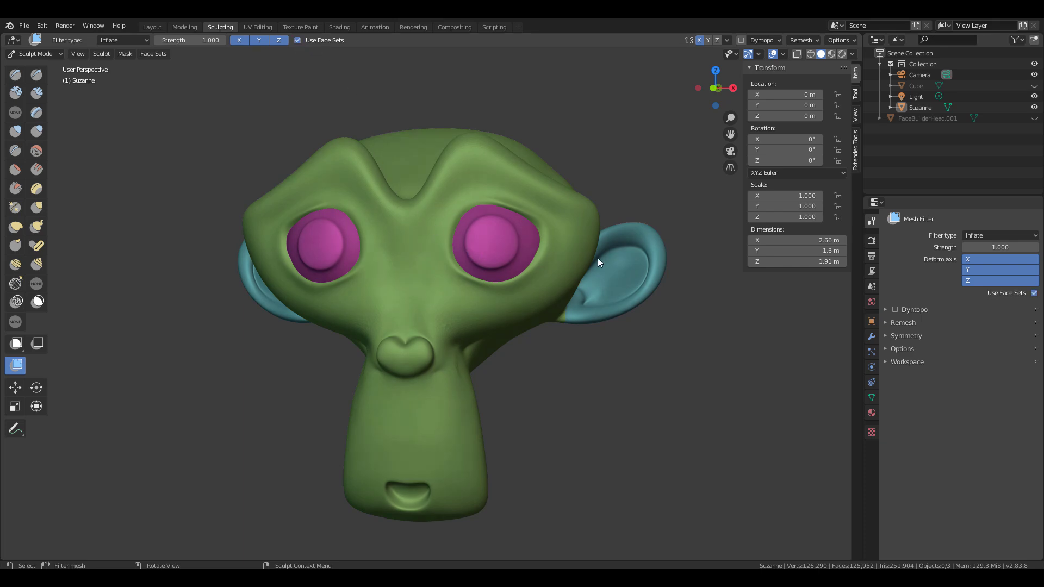
With Use Face Sets enabled, undo a trial inflation of the ears and inflate only the head's face set.
mouse_move(634, 263)
left_mouse_down()
mouse_move(690, 230)
mouse_move(626, 270)
mouse_move(638, 254)
left_mouse_up()
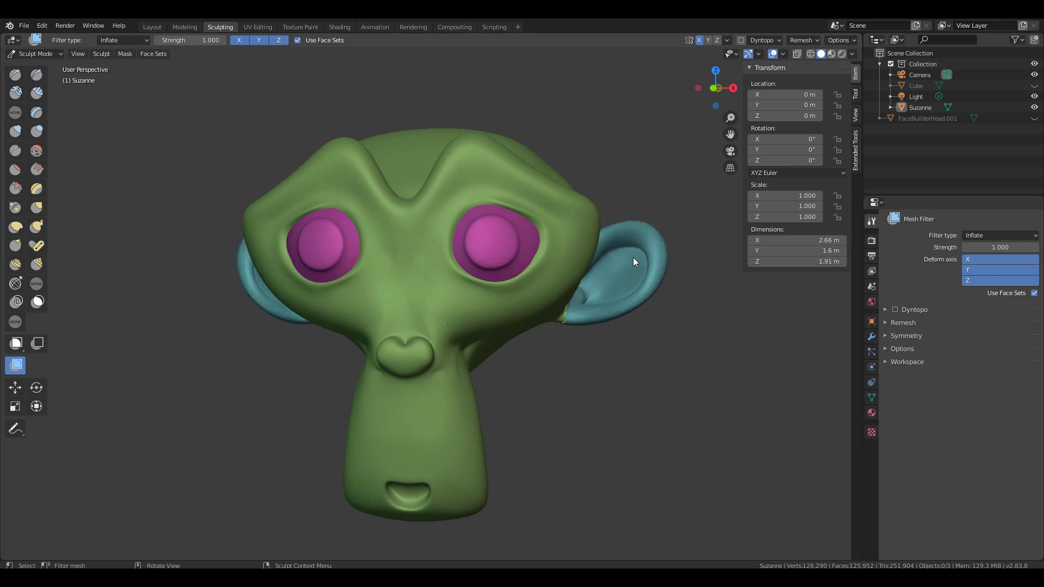
key("ctrl+z")
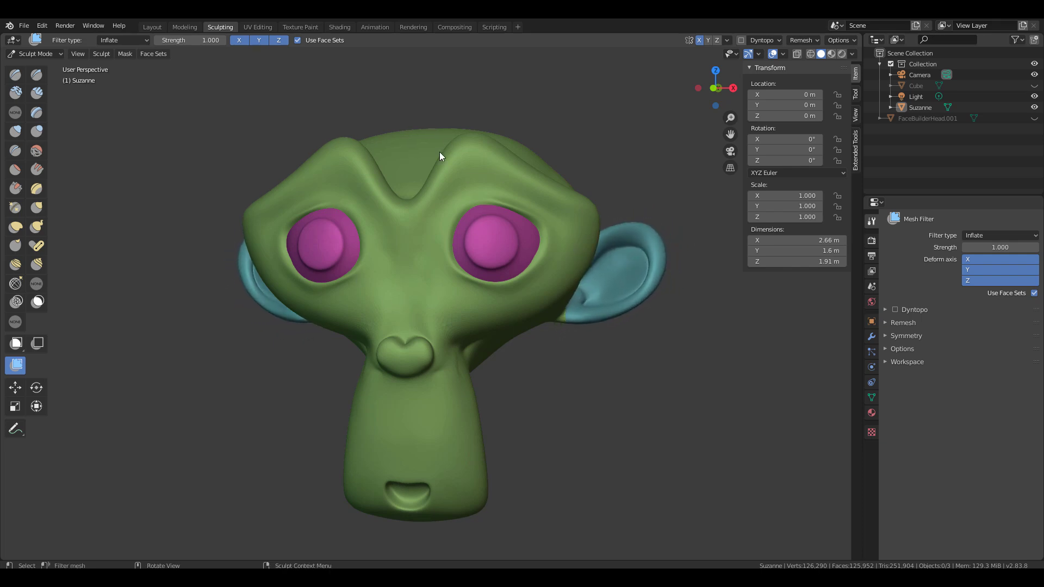
middle_click_drag(440, 152, 473, 295)
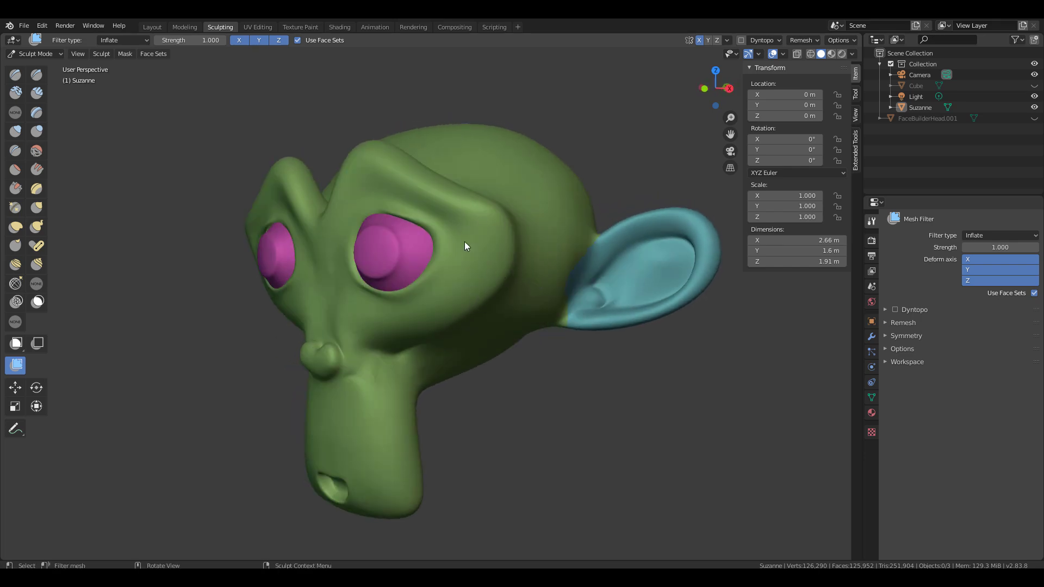
left_click_drag(465, 241, 483, 223)
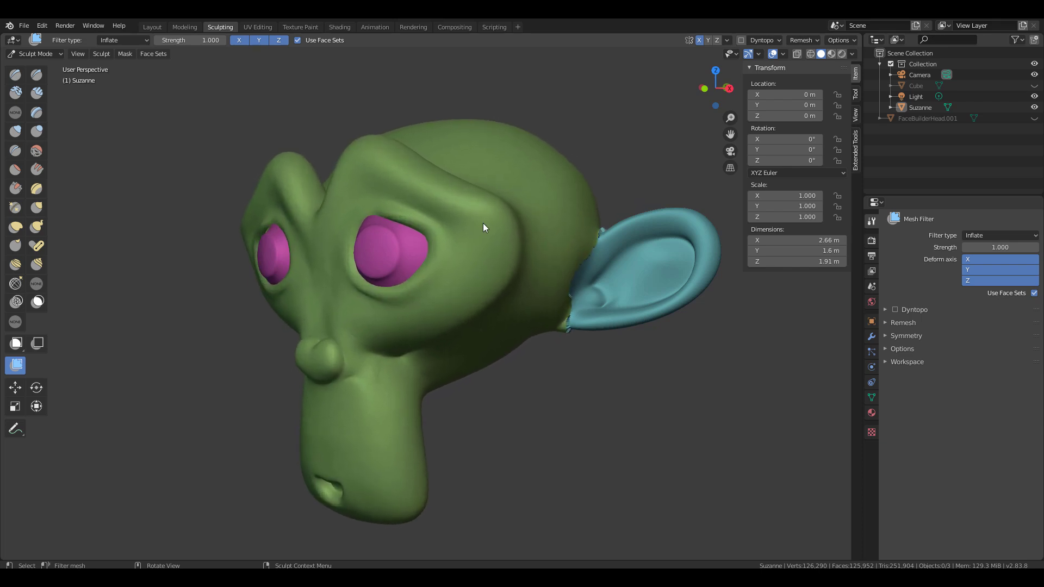
Switch to the Draw Sharp brush and smooth out the jagged seam where the ears meet the head.
middle_click_drag(614, 376, 64, 109)
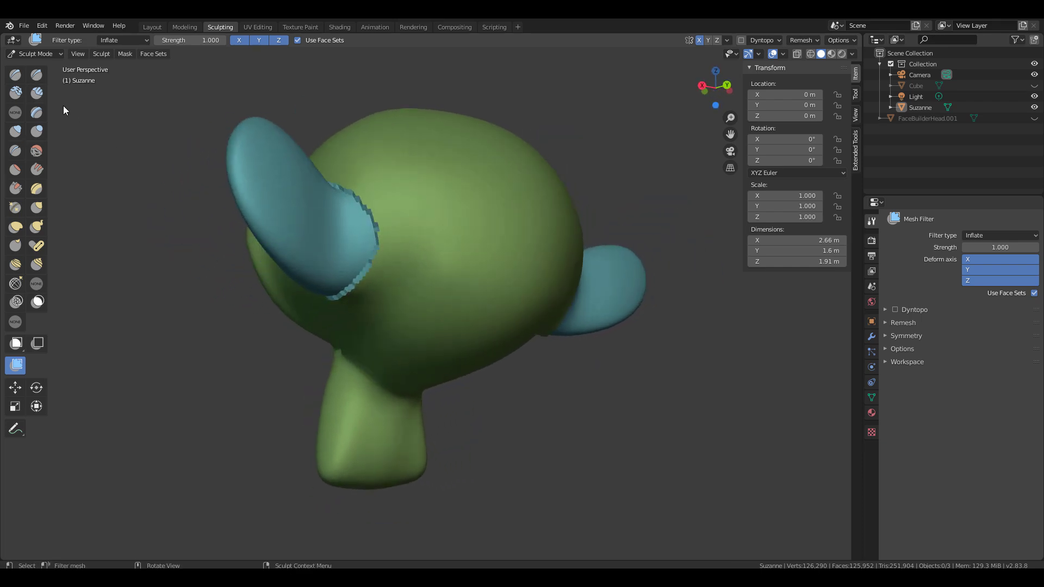
left_click(37, 75)
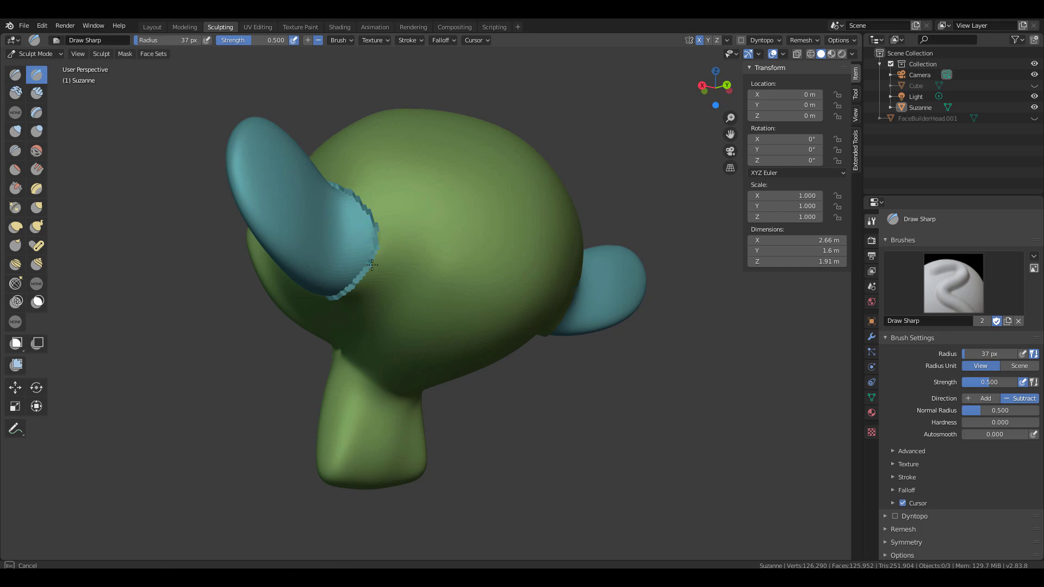
mouse_move(375, 242)
left_mouse_down()
mouse_move(329, 299)
mouse_move(368, 193)
mouse_move(364, 217)
left_mouse_up()
middle_click_drag(536, 365, 448, 272)
mouse_move(501, 296)
left_mouse_down("shift")
mouse_move(493, 245)
mouse_move(508, 291)
mouse_move(489, 322)
left_mouse_up("shift")
mouse_move(558, 372)
middle_mouse_down()
mouse_move(170, 298)
mouse_move(321, 290)
mouse_move(285, 266)
middle_mouse_up()
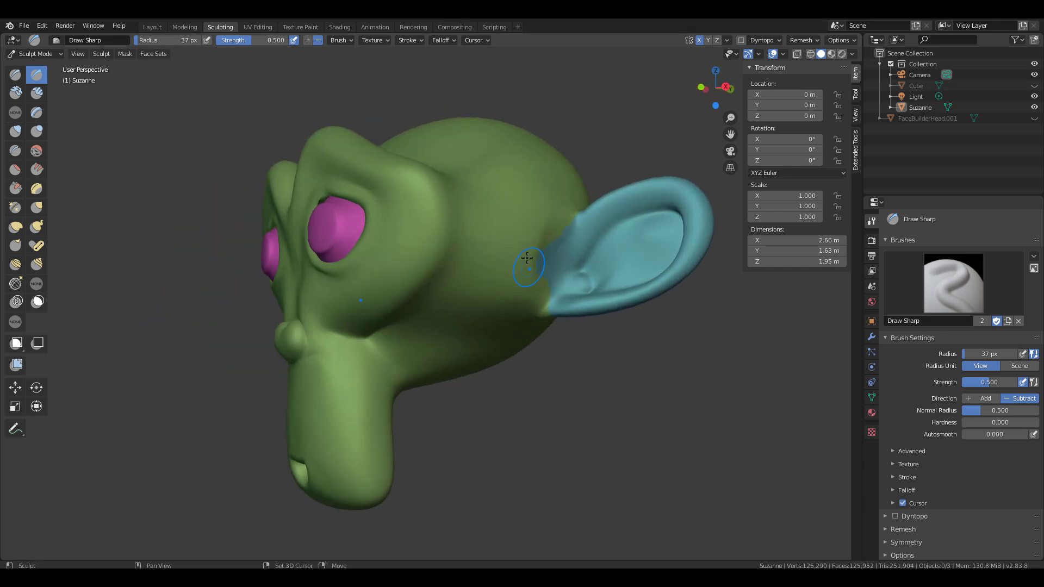
left_click_drag(532, 264, 536, 304, "shift")
middle_click_drag(486, 321, 478, 351)
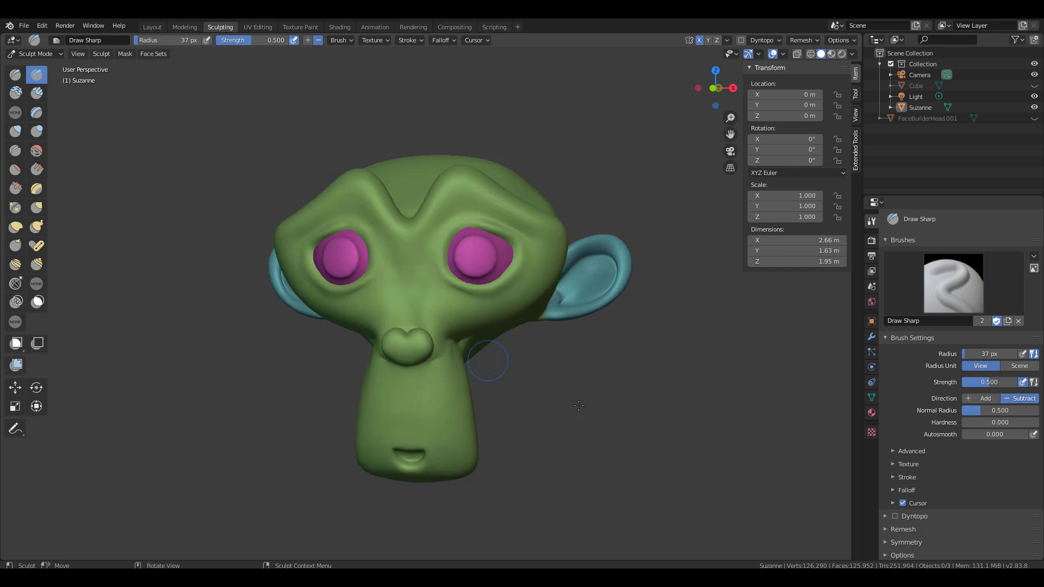
middle_click_drag(592, 395, 554, 392)
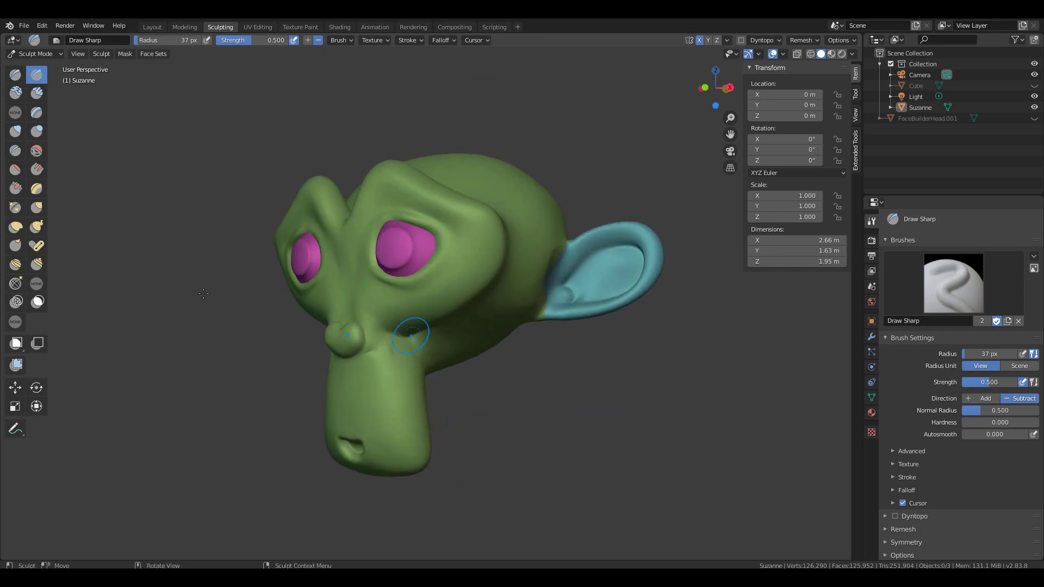
Bring up the Mesh Filter settings and the Slide Relax brush to review them.
left_click(15, 363)
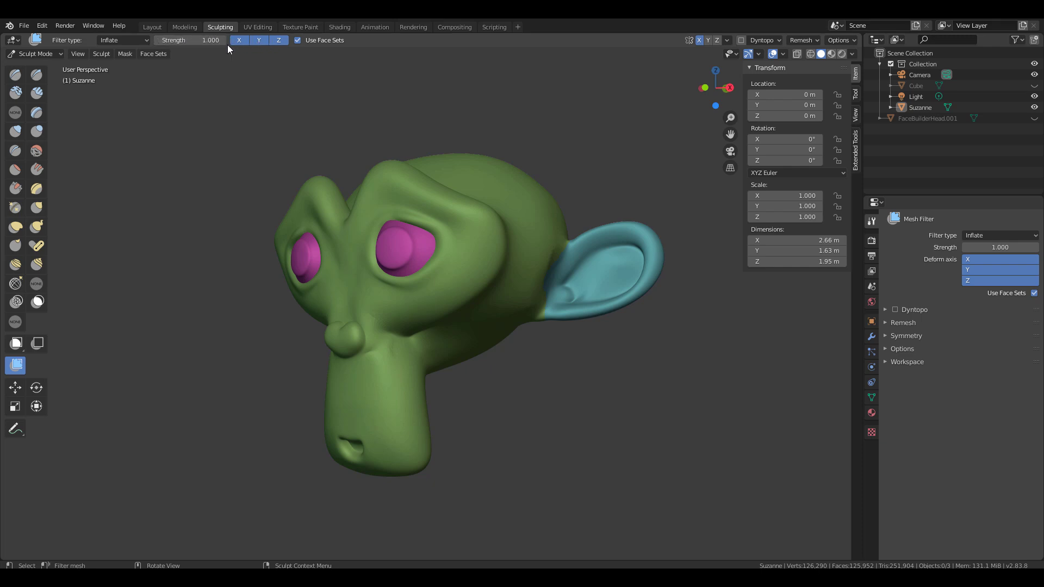
middle_click_drag(429, 270, 358, 308)
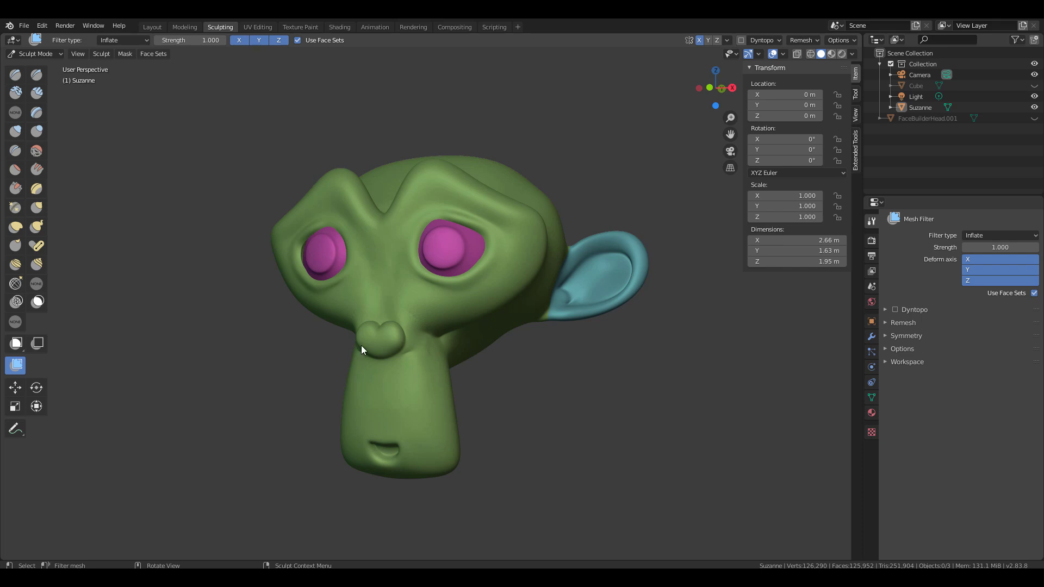
middle_click_drag(533, 336, 492, 311)
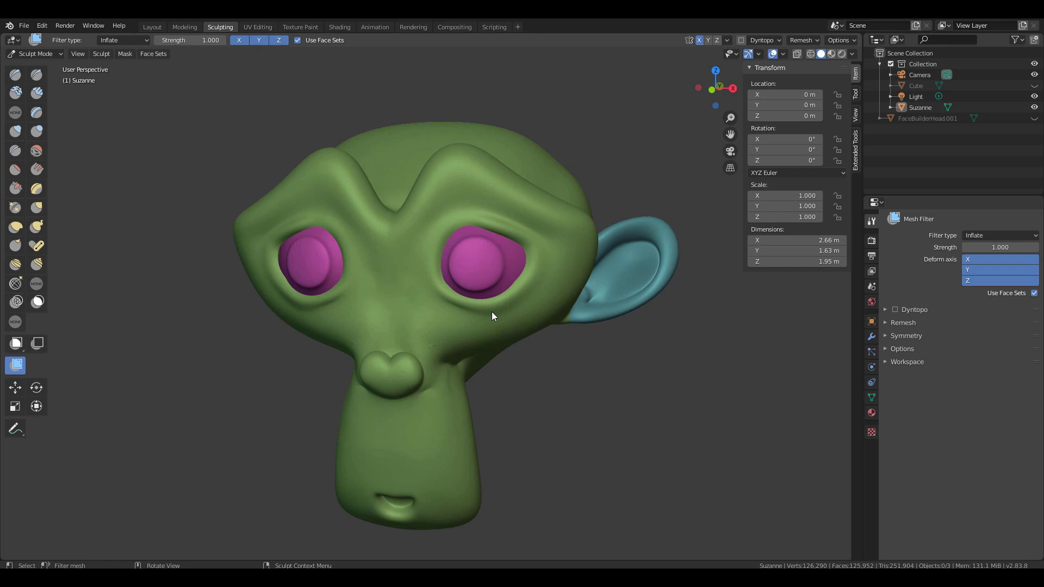
left_click(15, 283)
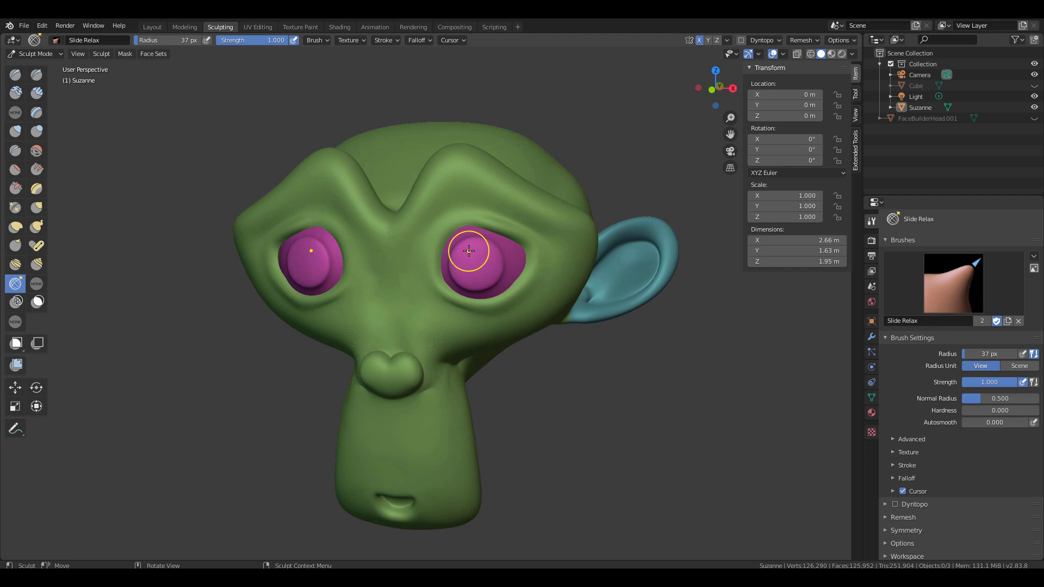
Paint one new face set along the eyebrows and another around the mouth with the Draw Face Sets brush.
left_click(15, 321)
mouse_move(426, 215)
left_mouse_down()
mouse_move(543, 209)
mouse_move(565, 231)
left_mouse_up()
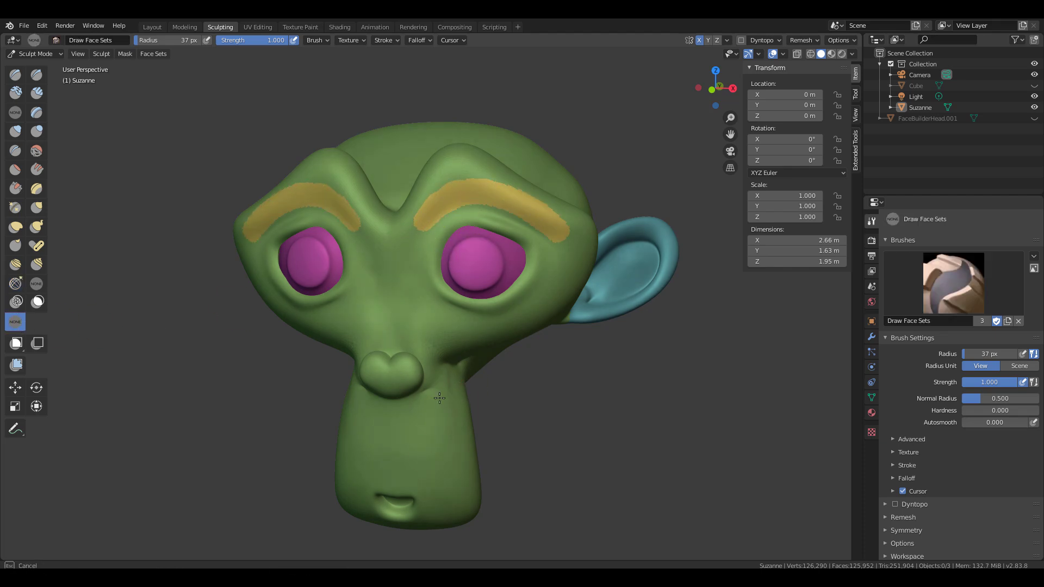
middle_click_drag(439, 398, 494, 489)
left_click_drag(370, 416, 403, 437)
middle_click_drag(402, 437, 569, 233)
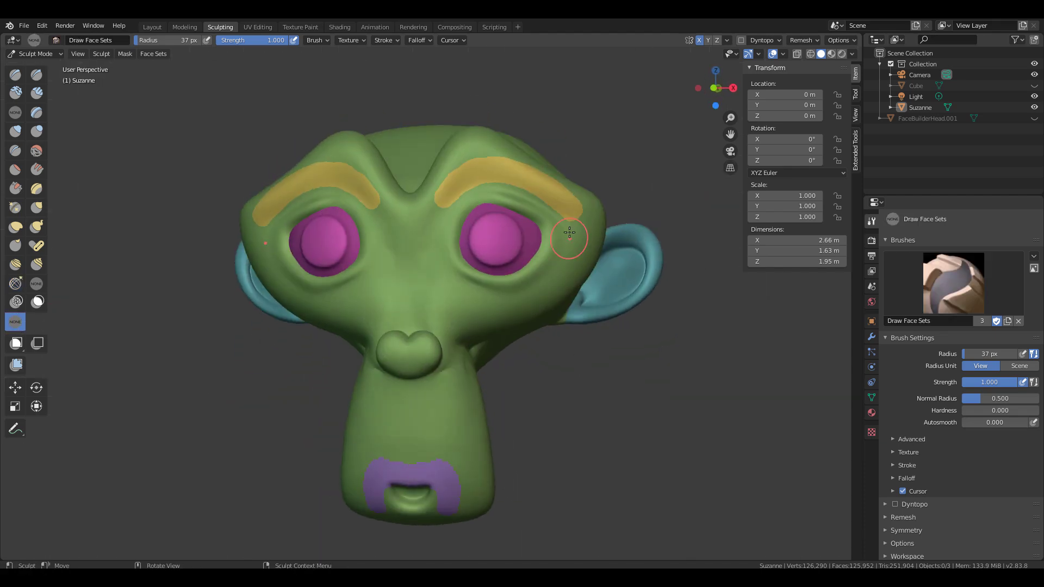
Thin the eyebrow face set and extend the mouth face set into a solid patch around the lips.
mouse_move(569, 232)
left_mouse_down("ctrl")
mouse_move(428, 201)
mouse_move(426, 214)
left_mouse_up("ctrl")
left_click_drag(410, 471, 450, 457, "ctrl")
middle_click_drag(376, 522, 402, 472)
mouse_move(403, 472)
left_mouse_down("ctrl")
mouse_move(402, 454)
mouse_move(383, 478)
left_mouse_up("ctrl")
mouse_move(398, 515)
left_mouse_down("ctrl")
mouse_move(433, 512)
mouse_move(423, 448)
left_mouse_up("ctrl")
middle_click_drag(451, 462, 416, 471)
middle_click_drag(158, 424, 101, 387)
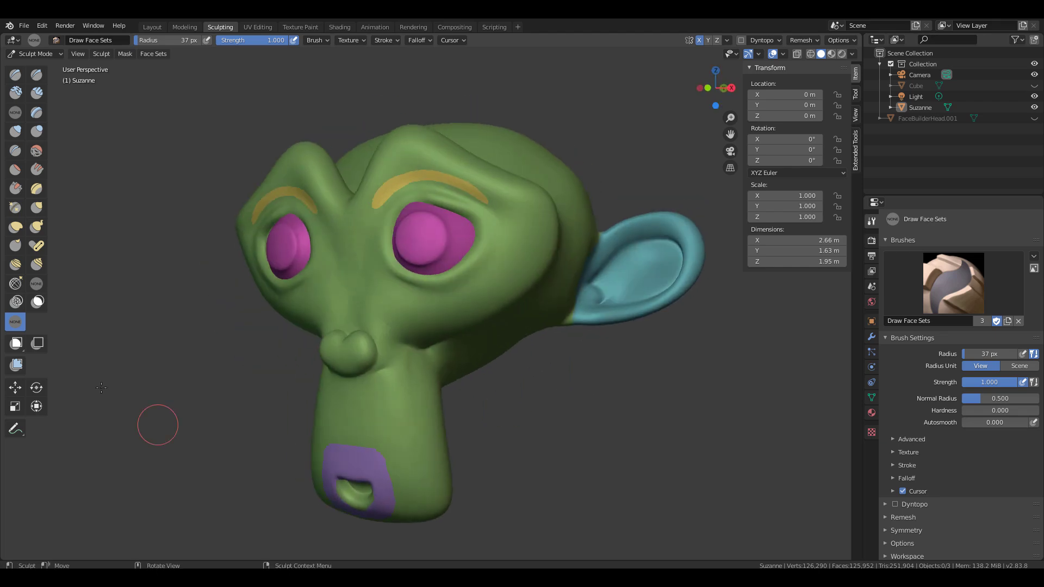
Switch to the Cloth brush, resize it, and pull the first cloth folds down the side of the muzzle.
left_click(37, 283)
key("s")
middle_click_drag(163, 343, 172, 339)
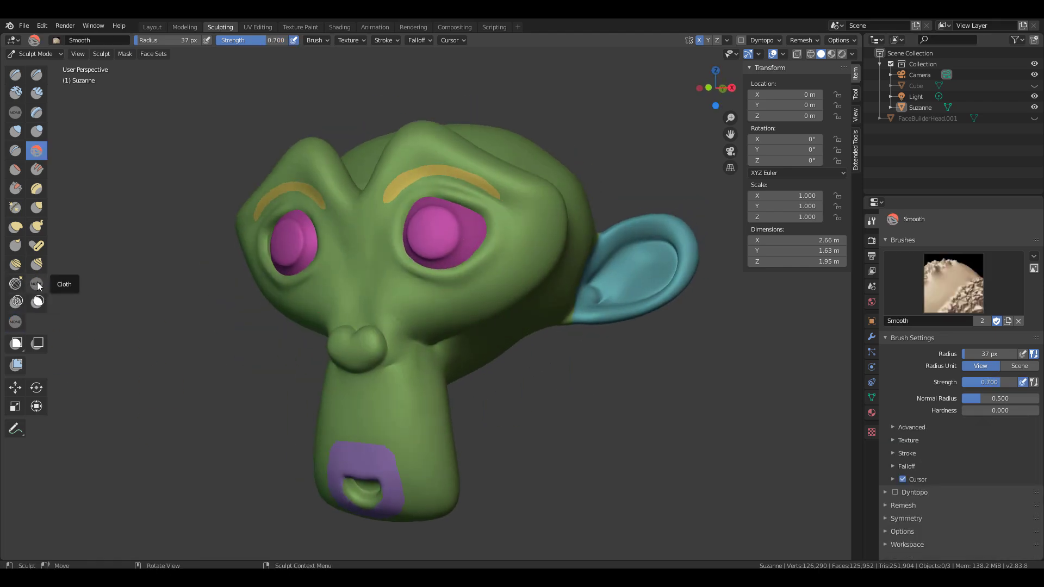
left_click(38, 282)
key("f")
left_click(462, 308)
mouse_move(447, 308)
left_mouse_down()
mouse_move(422, 435)
mouse_move(479, 416)
left_mouse_up()
left_click_drag(428, 366, 434, 473)
Set the Cloth brush radius to 59 px and pull more wrinkles over the muzzle and around the mouth.
key("f")
left_click(392, 409)
left_click_drag(416, 404, 430, 457)
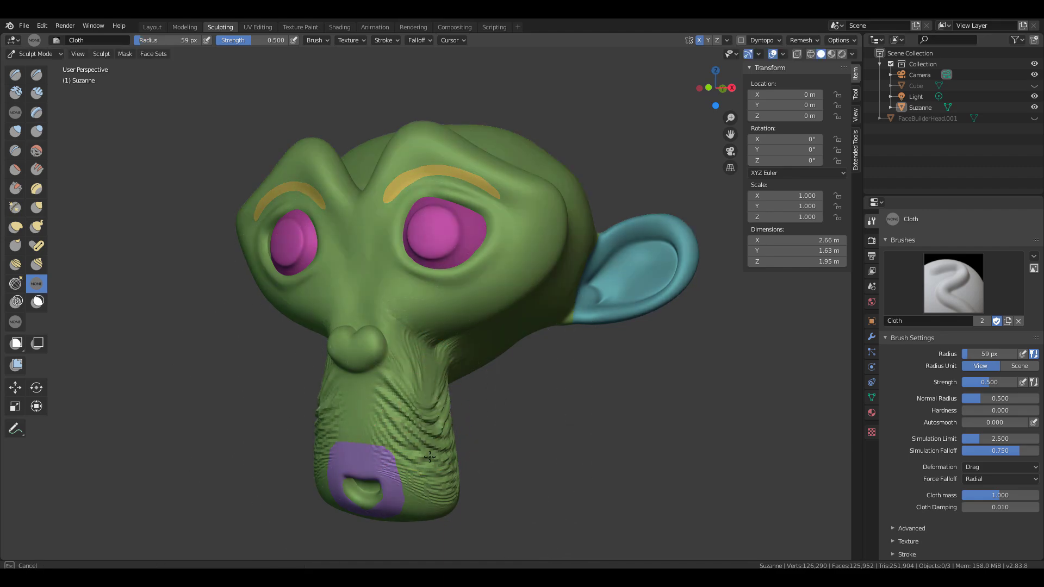
middle_click_drag(429, 457, 337, 445)
left_click_drag(348, 402, 340, 467)
middle_click_drag(348, 413, 441, 418)
Pull cloth wrinkles across the cheek and the side of the head towards the ear.
middle_click_drag(435, 380, 475, 375)
mouse_move(500, 348)
left_mouse_down()
mouse_move(554, 315)
mouse_move(575, 266)
left_mouse_up()
middle_click_drag(597, 399, 478, 391)
mouse_move(517, 326)
left_mouse_down()
mouse_move(508, 284)
mouse_move(484, 304)
left_mouse_up()
middle_click_drag(467, 348, 544, 321)
Undo a trial cloth stroke between the eyes and pull another fold down the side of the muzzle.
left_click_drag(400, 245, 403, 296)
key("ctrl+z")
middle_click_drag(514, 450, 504, 446)
left_click_drag(418, 370, 442, 486, "shift")
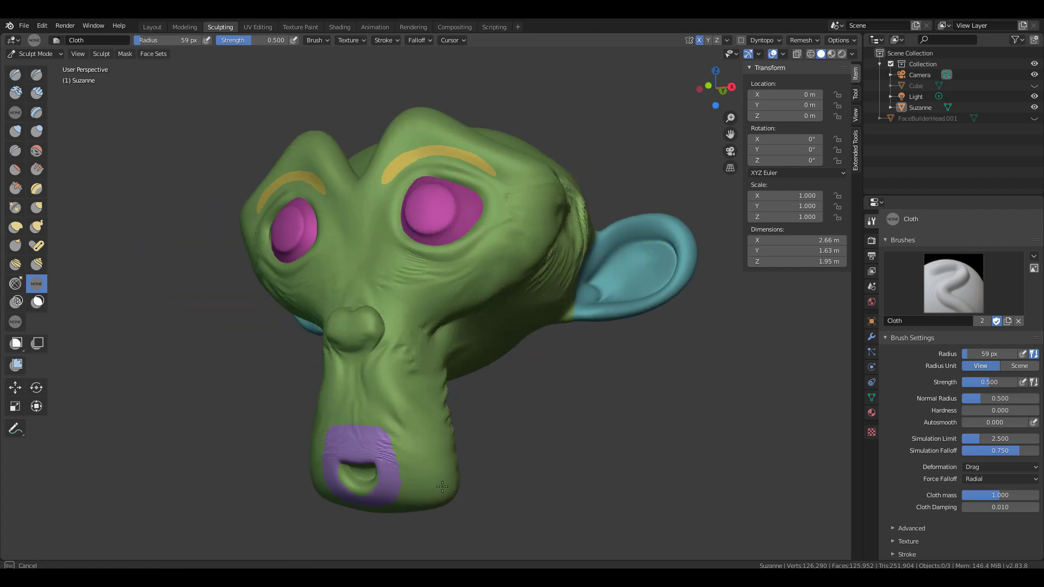